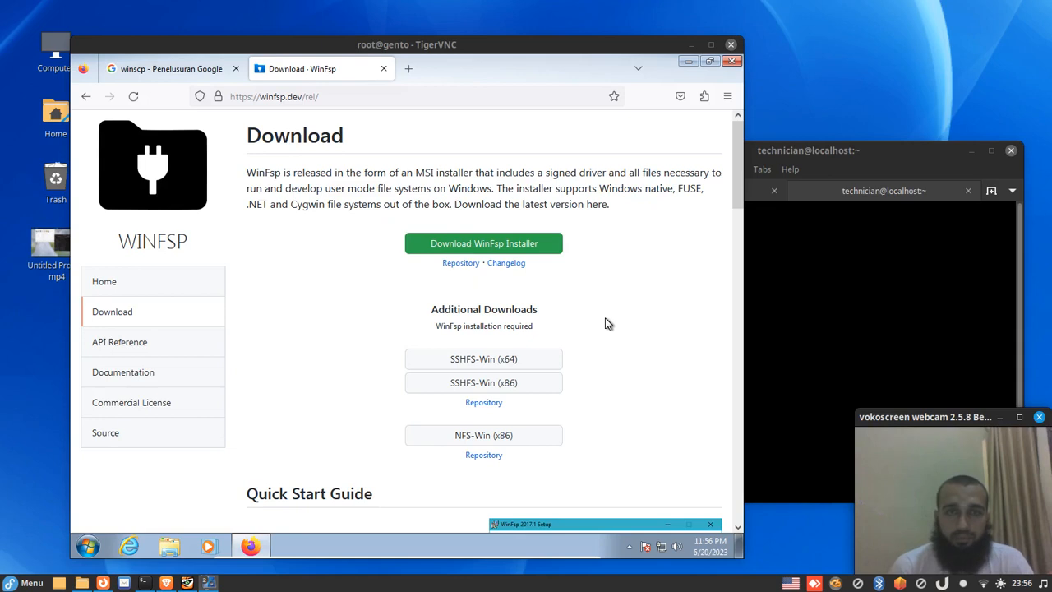
left_click(683, 66)
left_click(683, 66)
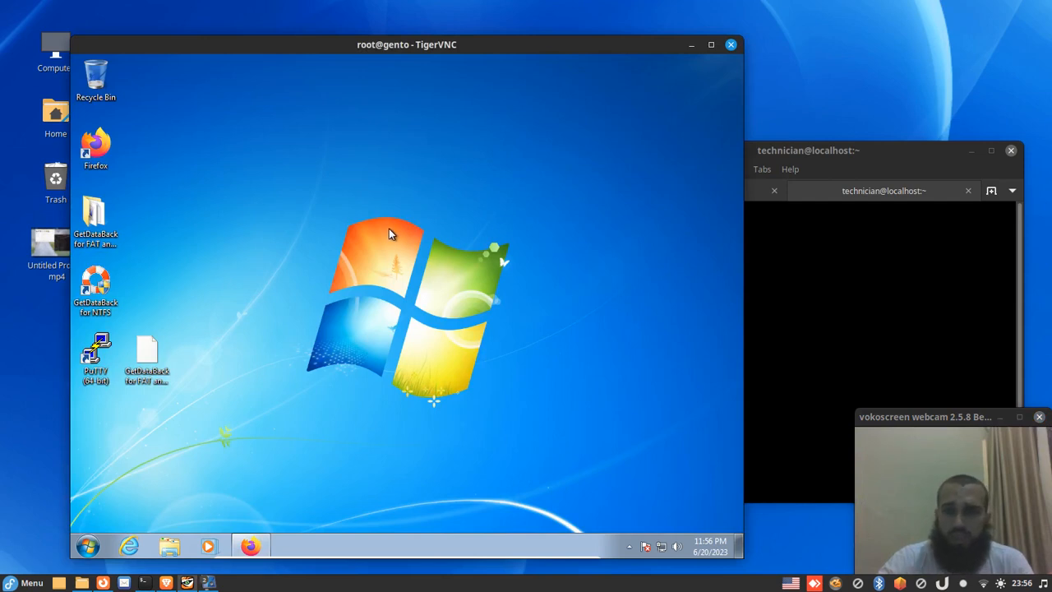
left_click(244, 539)
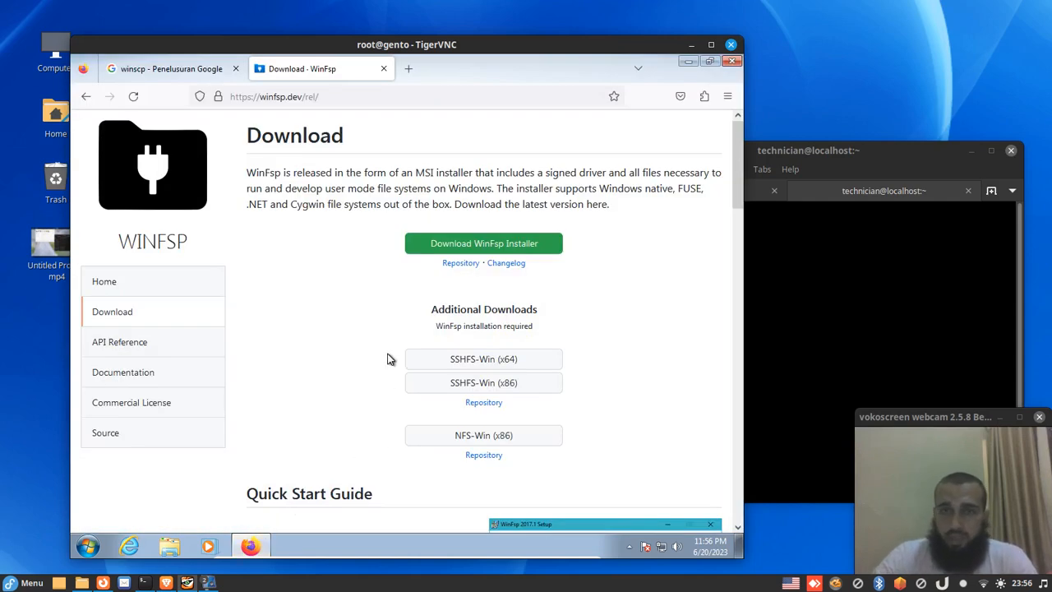
Download the WinFsp installer from the WinFsp download page and run winfsp-2.0.23075.msi.
left_click(467, 244)
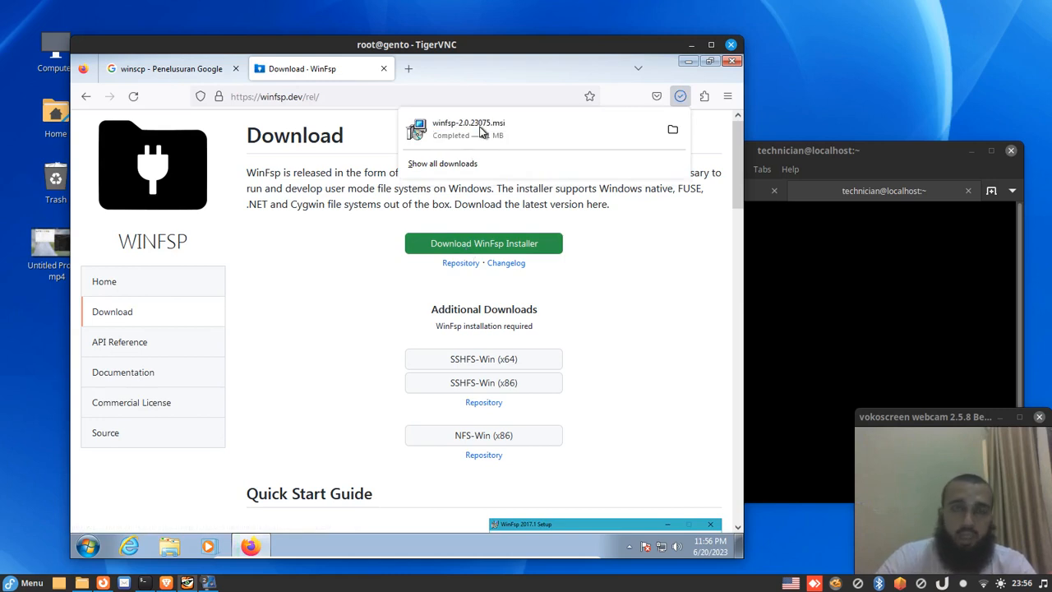
left_click(482, 131)
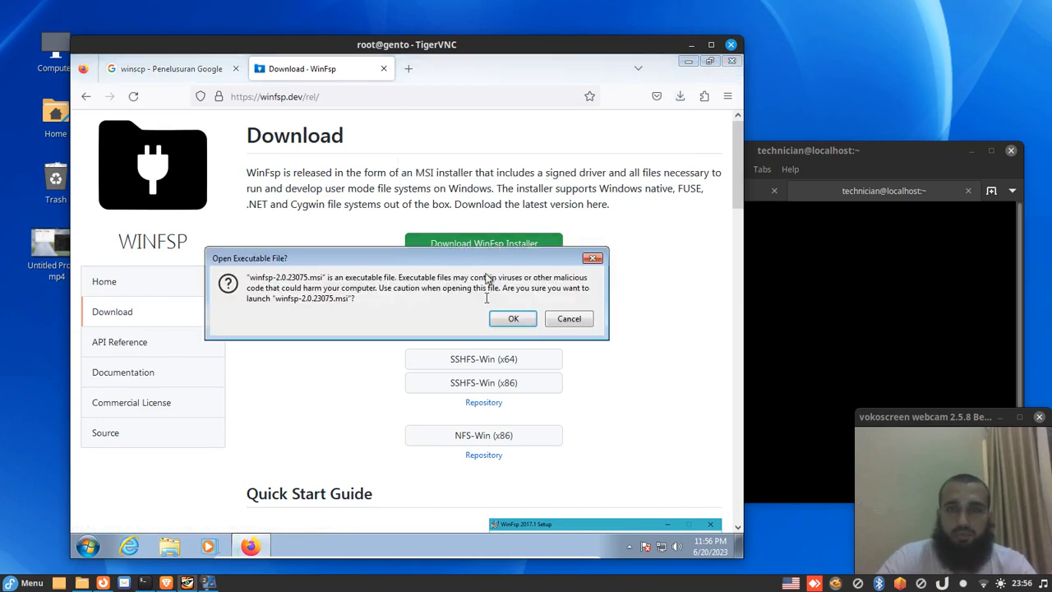
left_click(510, 320)
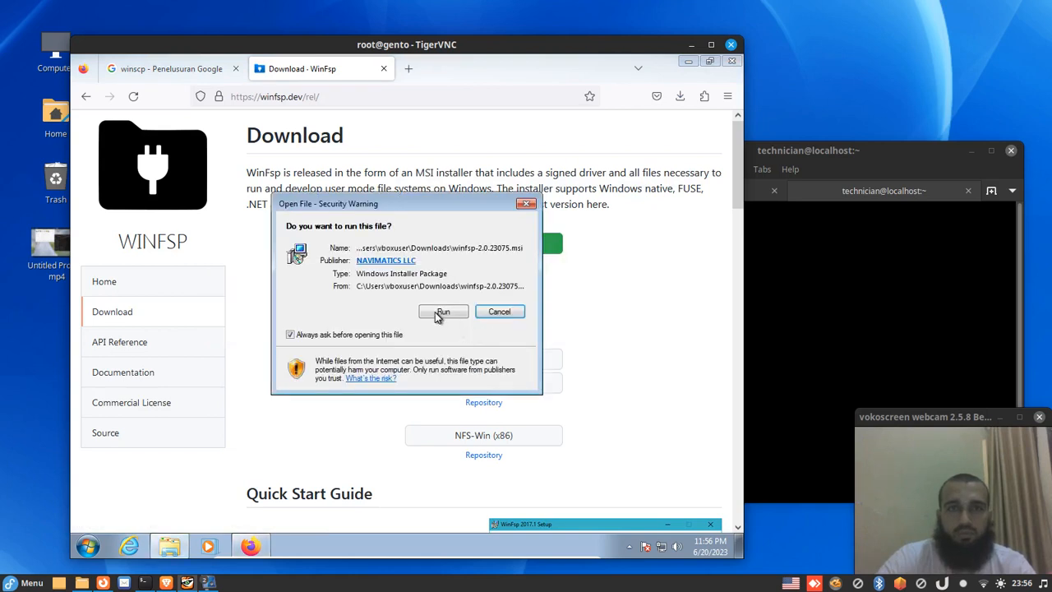
left_click(436, 312)
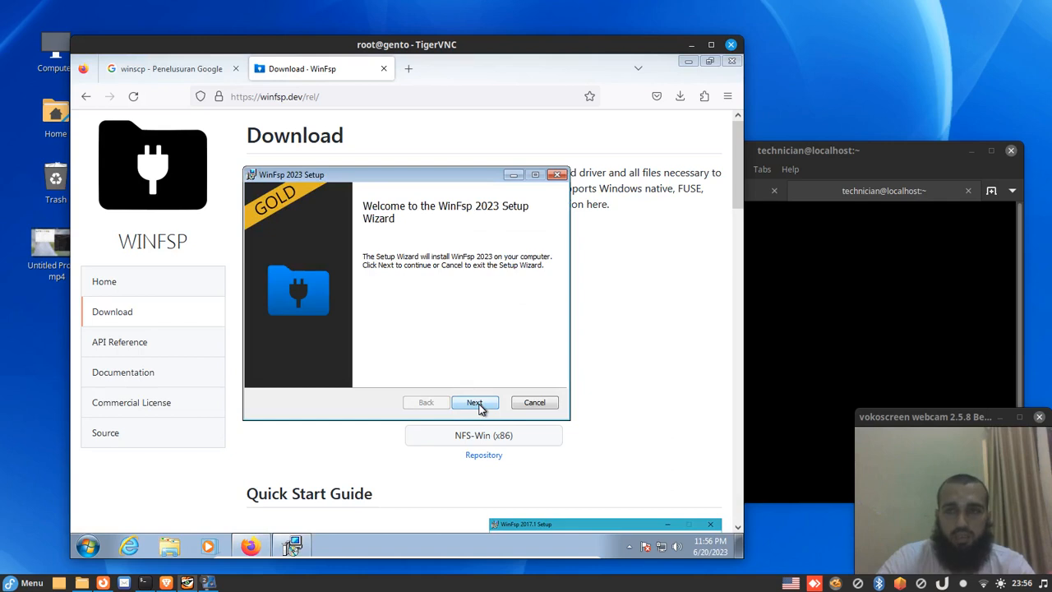
Install WinFsp 2023 with the default features and location, allowing the system changes, and finish the setup wizard.
left_click(476, 403)
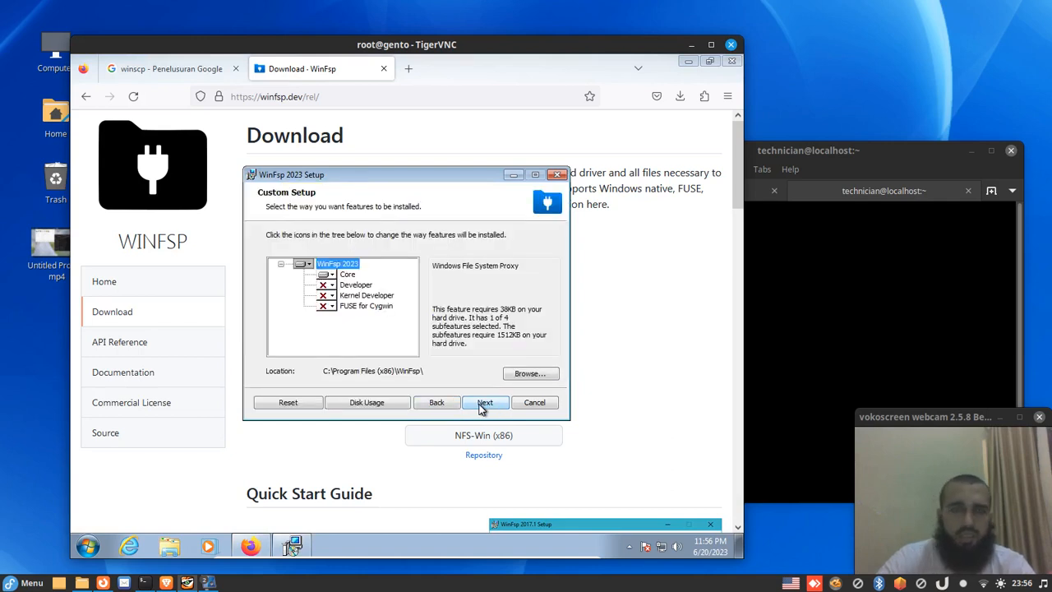
left_click(483, 407)
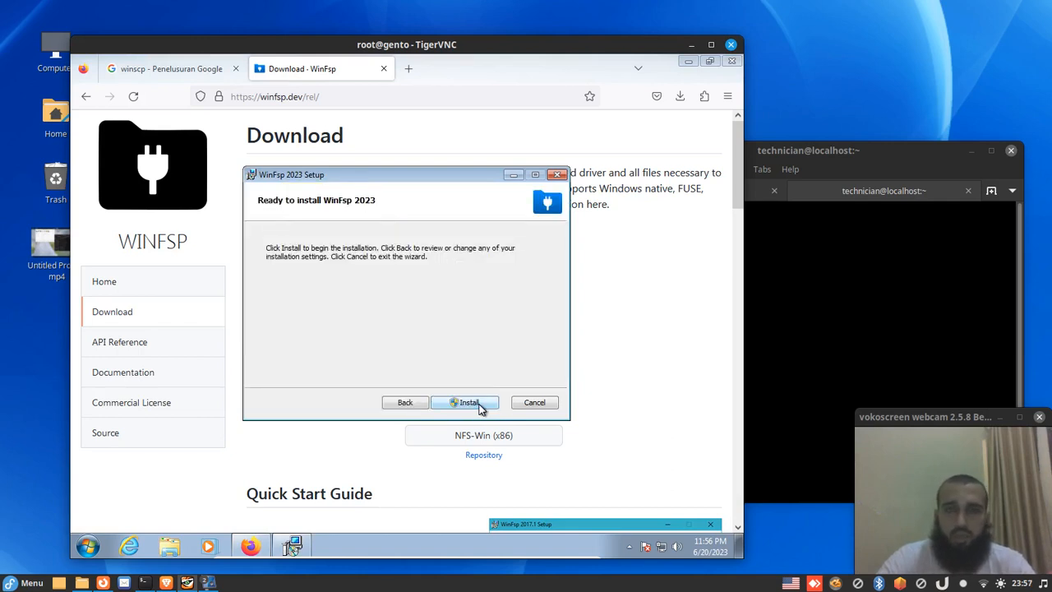
left_click(480, 405)
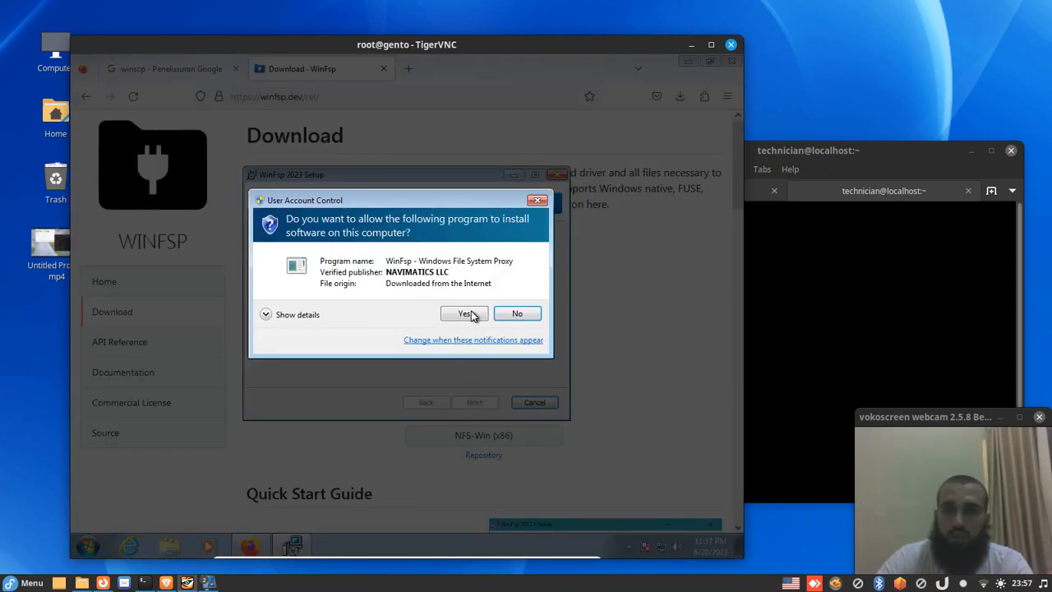
left_click(465, 314)
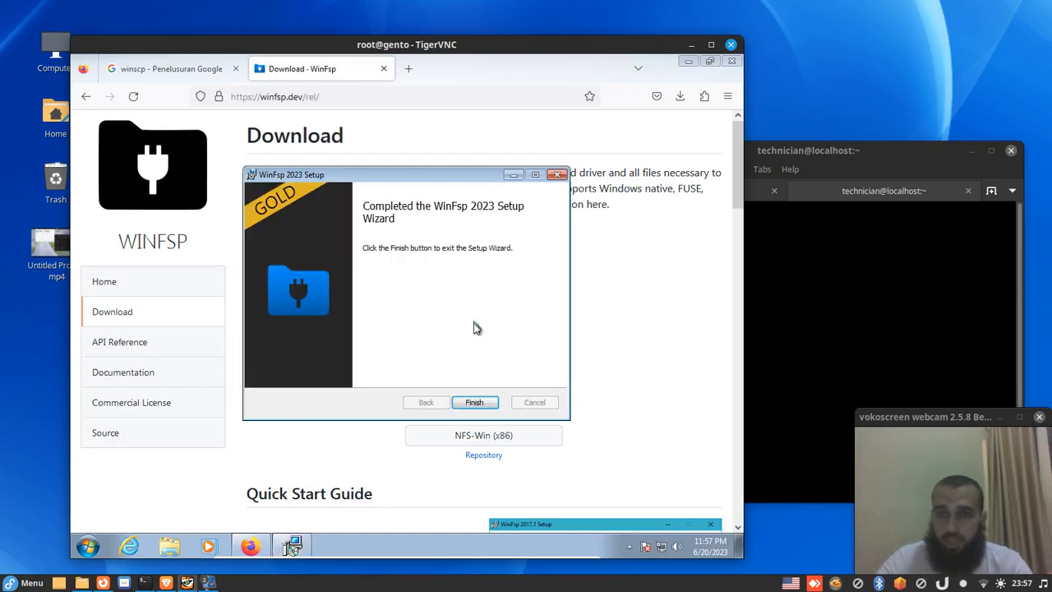
left_click(469, 406)
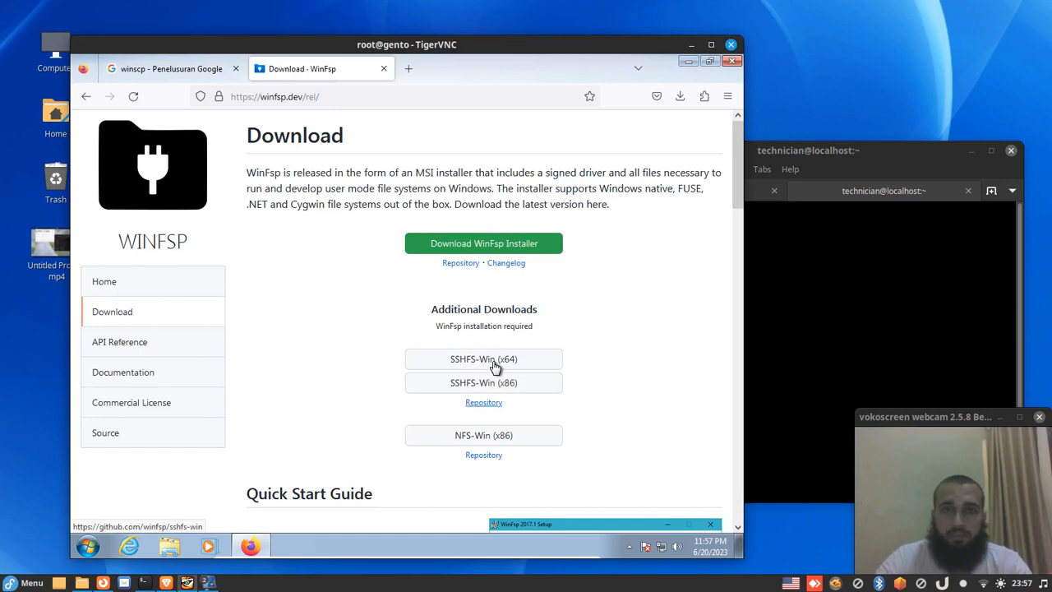
Download SSHFS-Win (x64) from the additional downloads and run sshfs-win-3.5.20357-x64.msi.
left_click(493, 364)
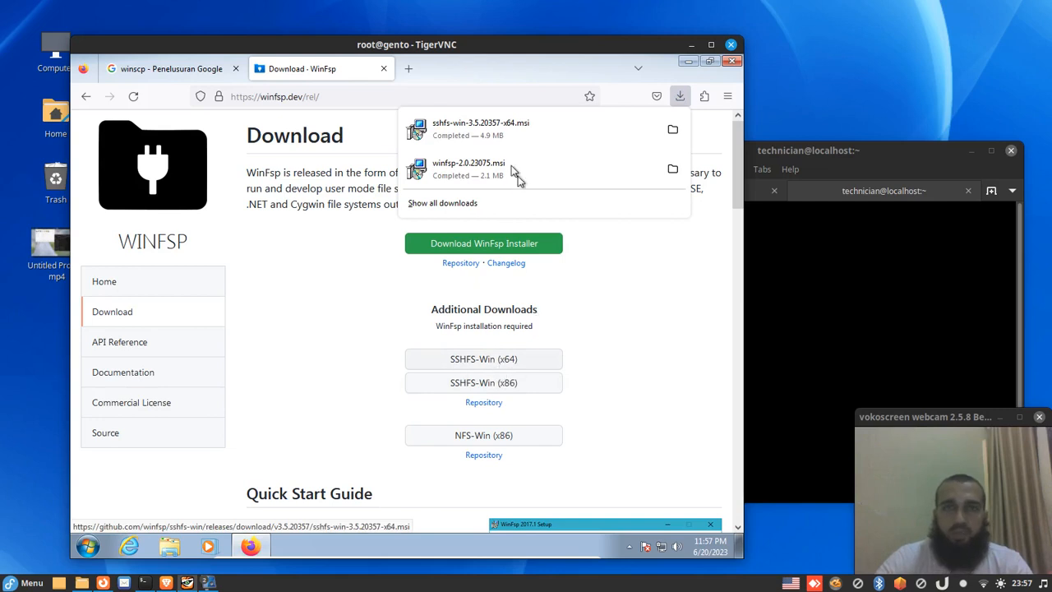
left_click(491, 140)
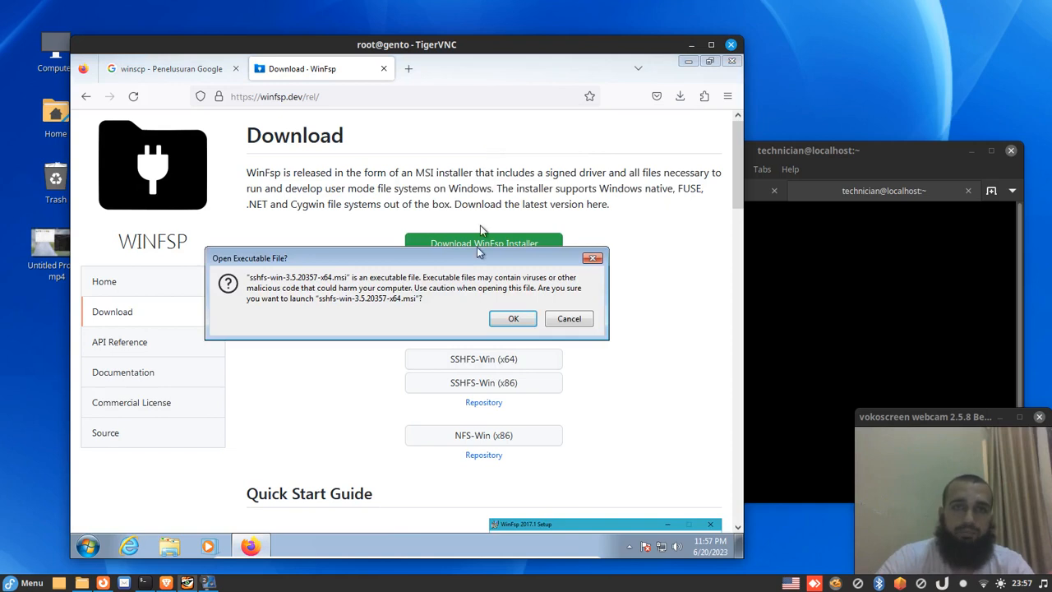
left_click(509, 319)
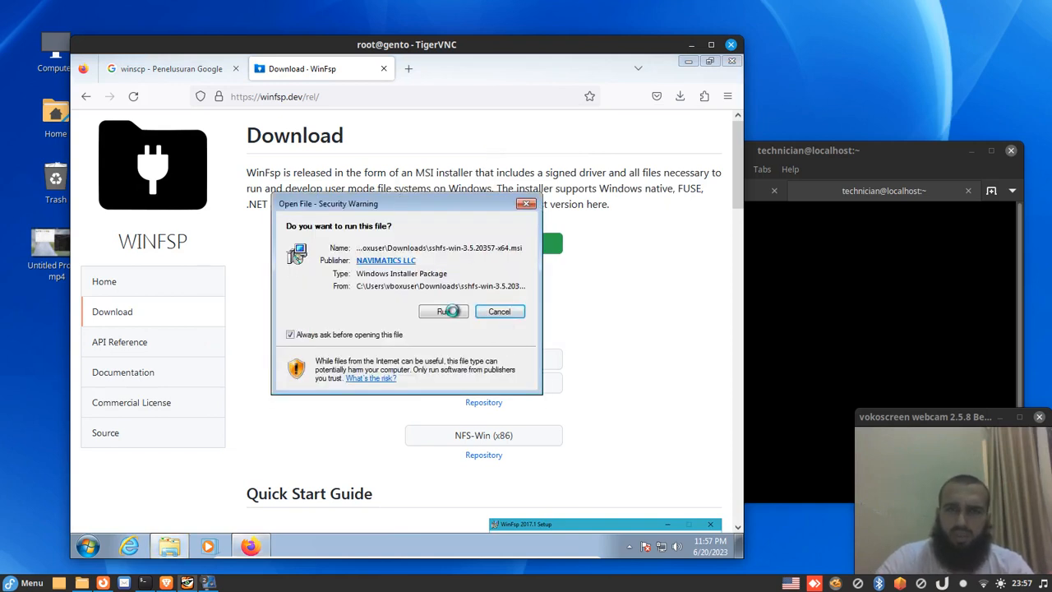
left_click(455, 315)
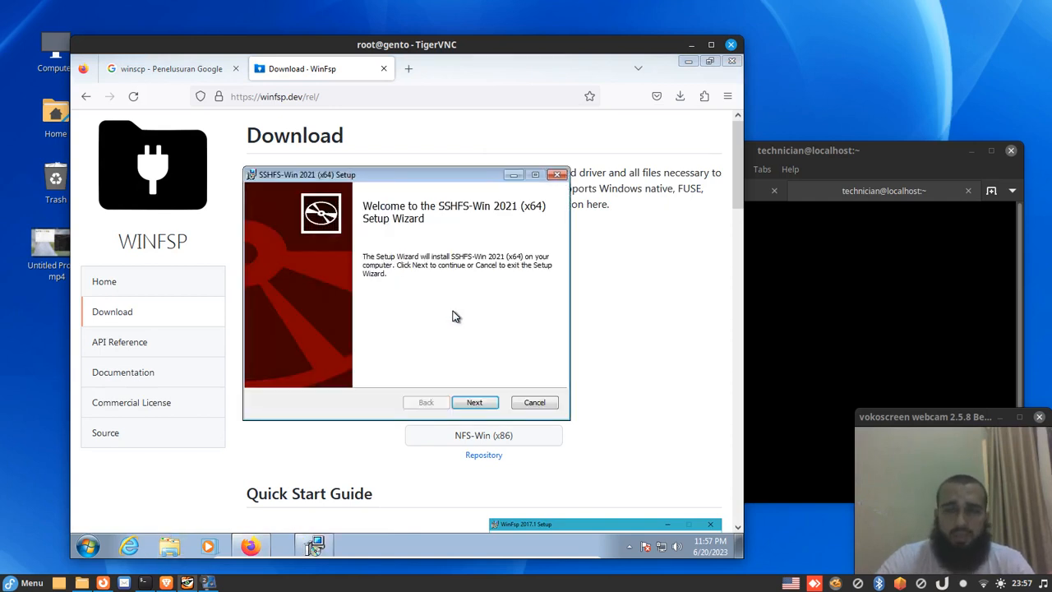
Install SSHFS-Win 2021 (x64) with the default features and location, allowing the system changes, and finish the setup wizard.
left_click(477, 402)
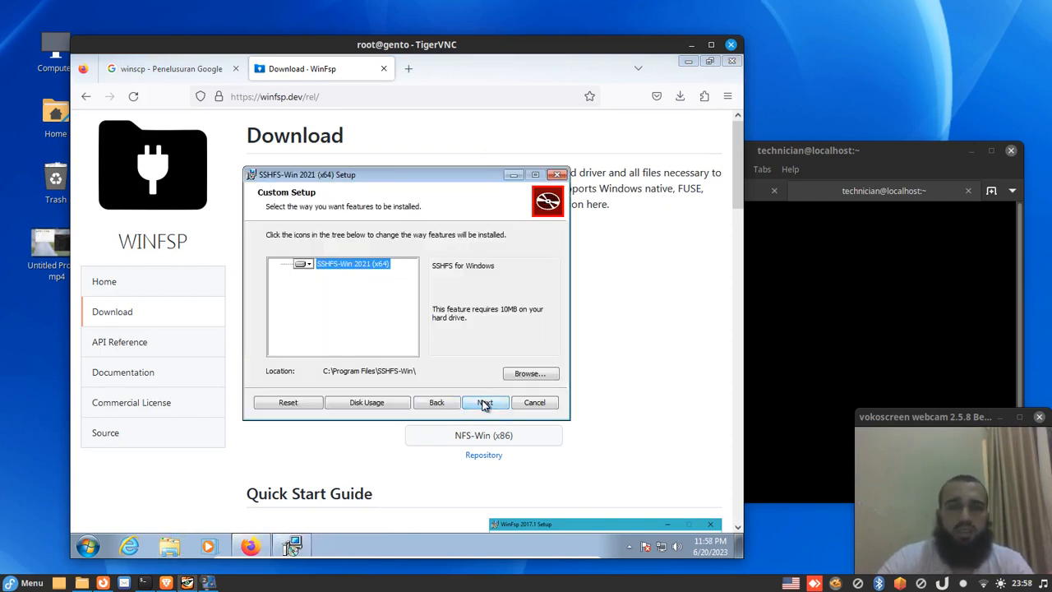
left_click(485, 403)
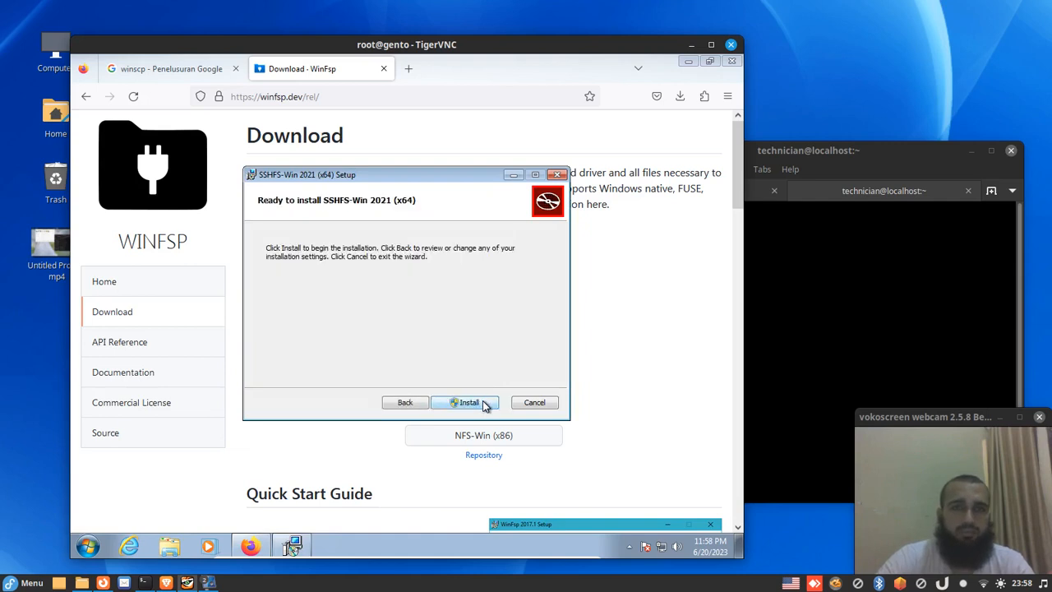
left_click(469, 402)
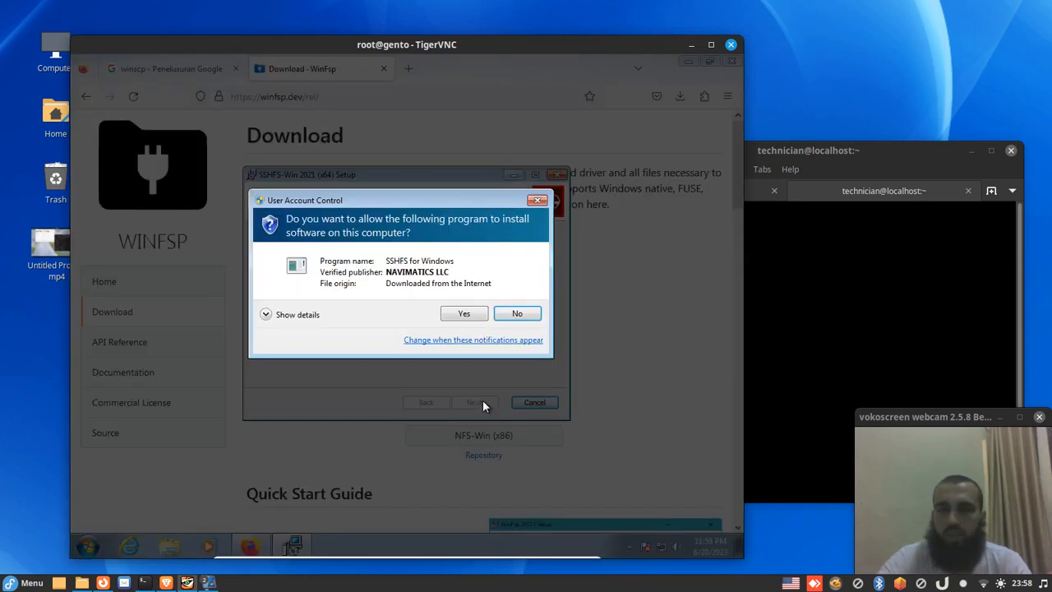
left_click(464, 314)
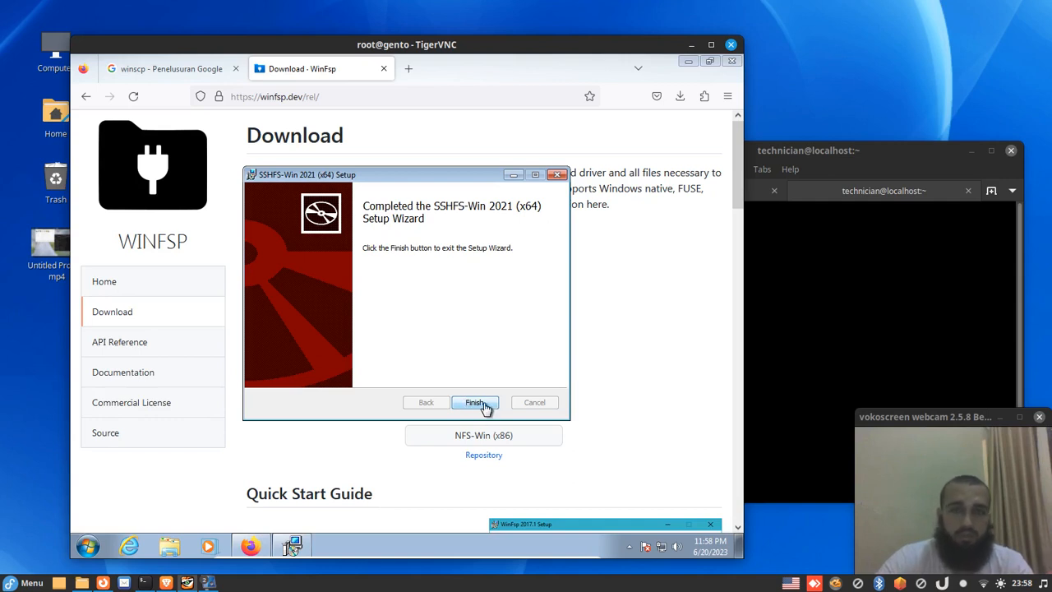
left_click(481, 404)
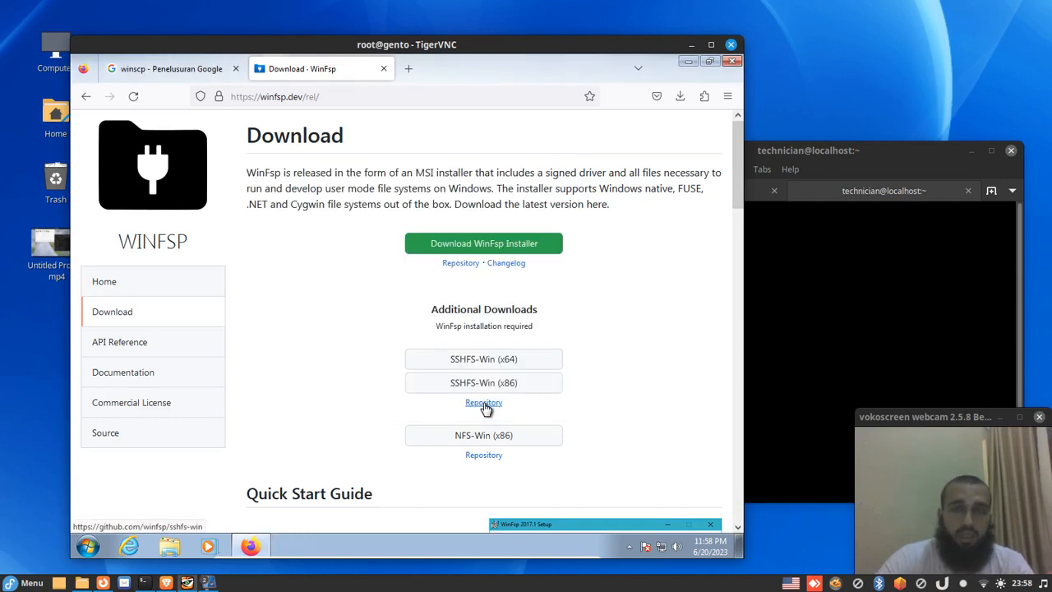
Minimize the browser and switch to PuTTYgen from the installed PuTTY (64-bit) programs.
left_click(686, 62)
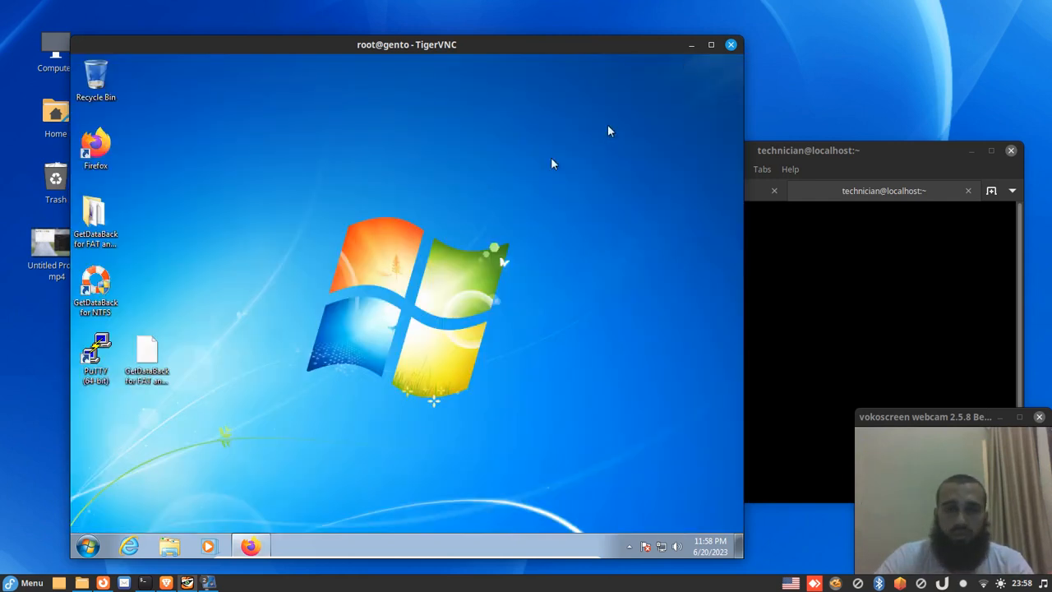
left_click(87, 546)
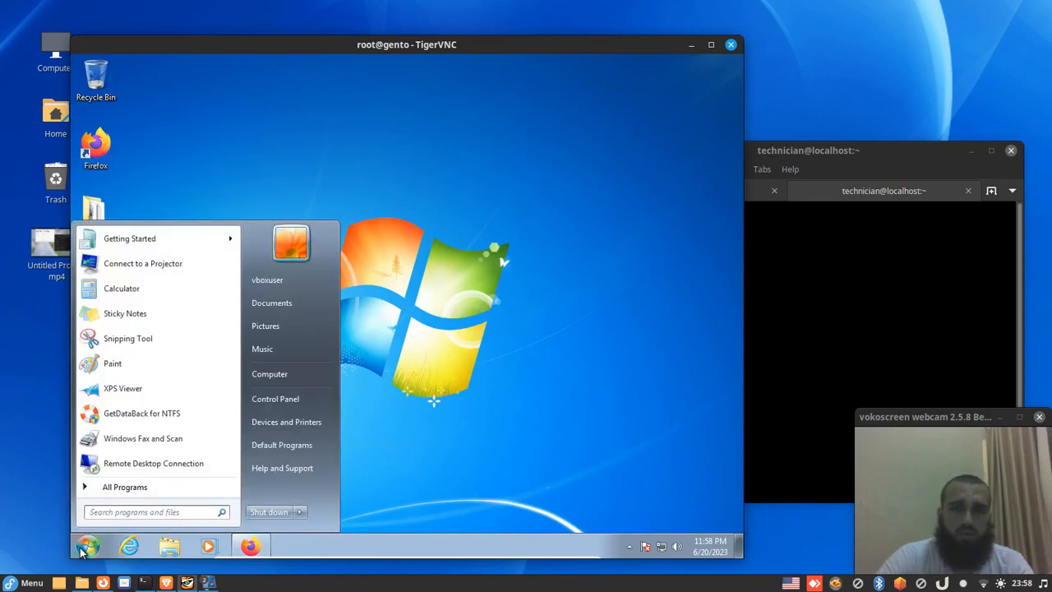
left_click(127, 491)
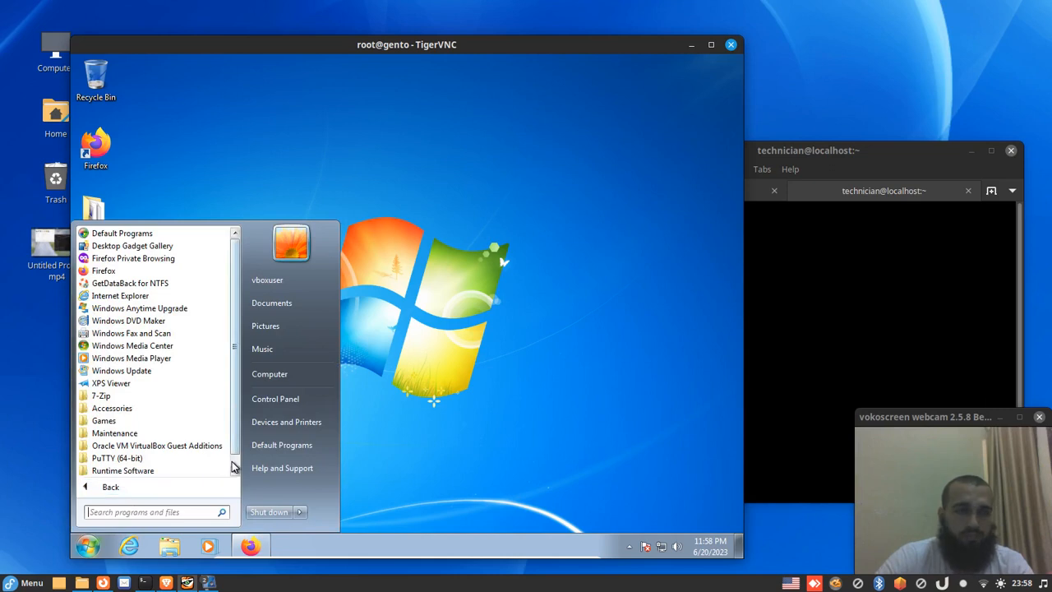
scroll(172, 466, "down", 1)
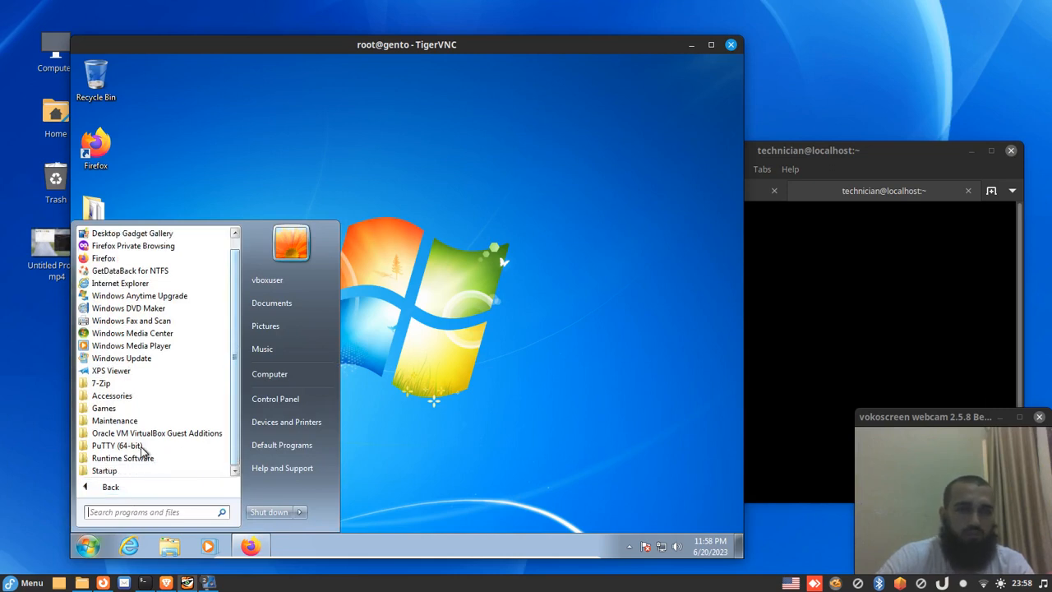
left_click(141, 446)
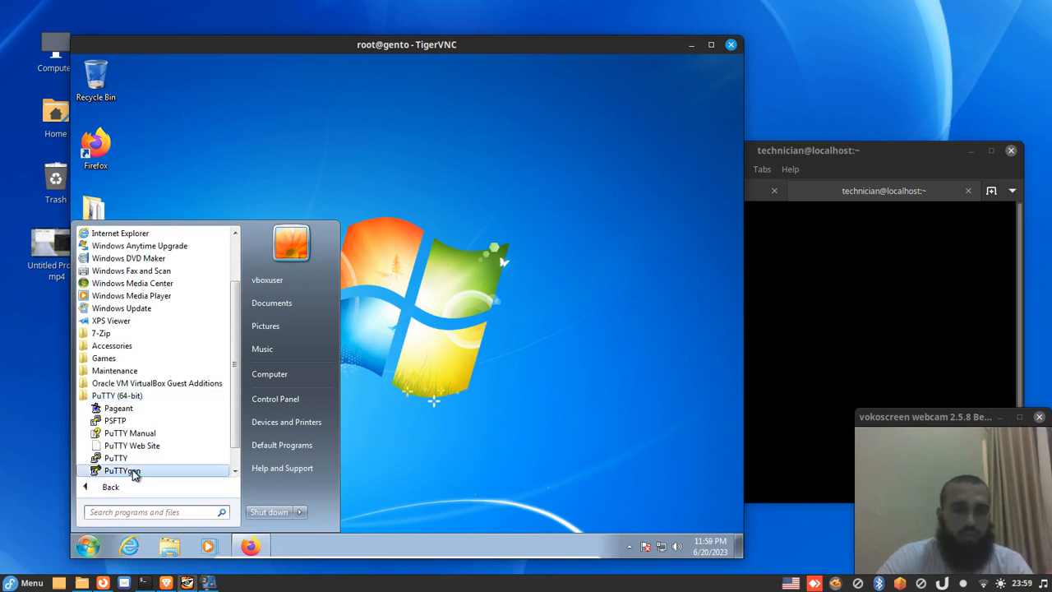
left_click(124, 471)
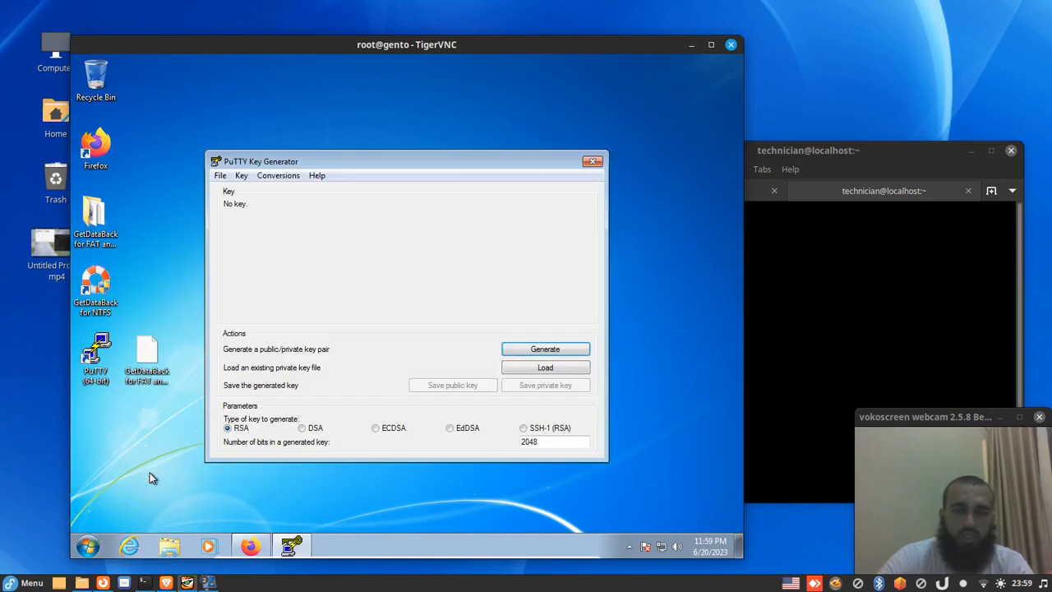
Generate a 2048-bit RSA public/private key pair, leaving the key passphrase and its confirmation empty.
left_click(514, 351)
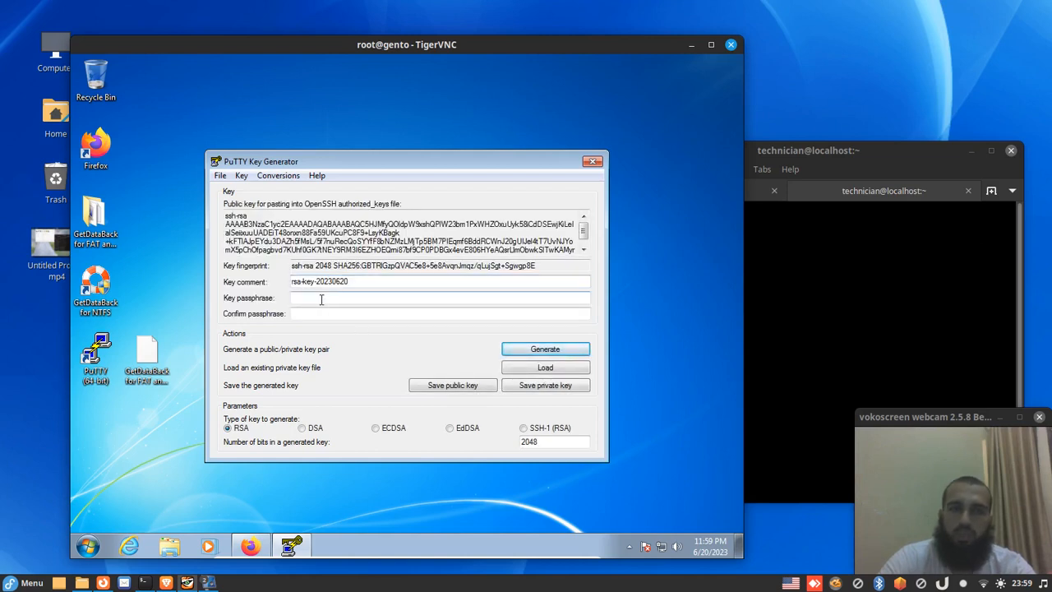
left_click(321, 299)
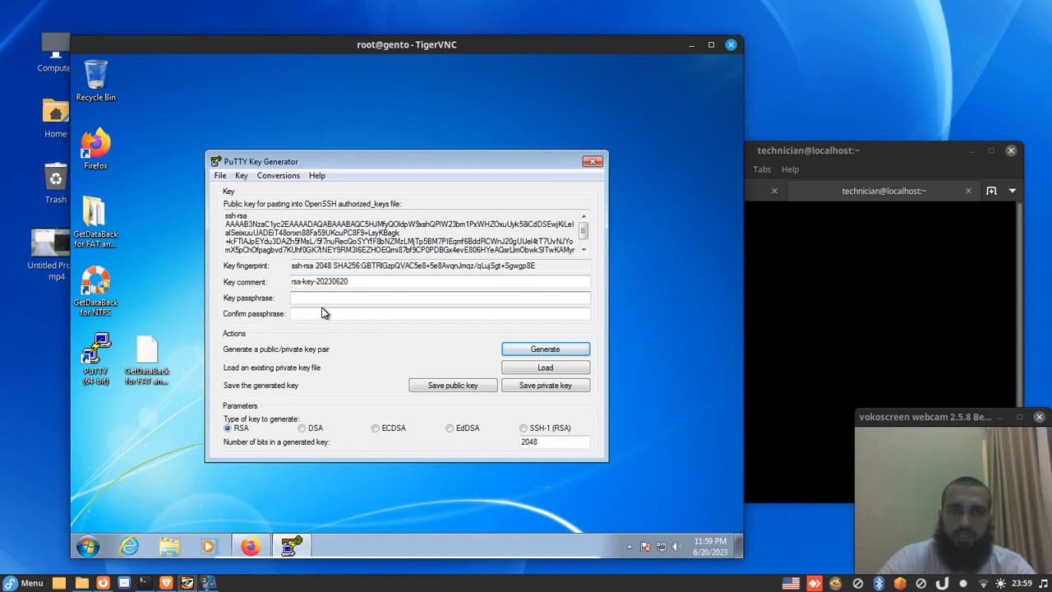
left_click(324, 317)
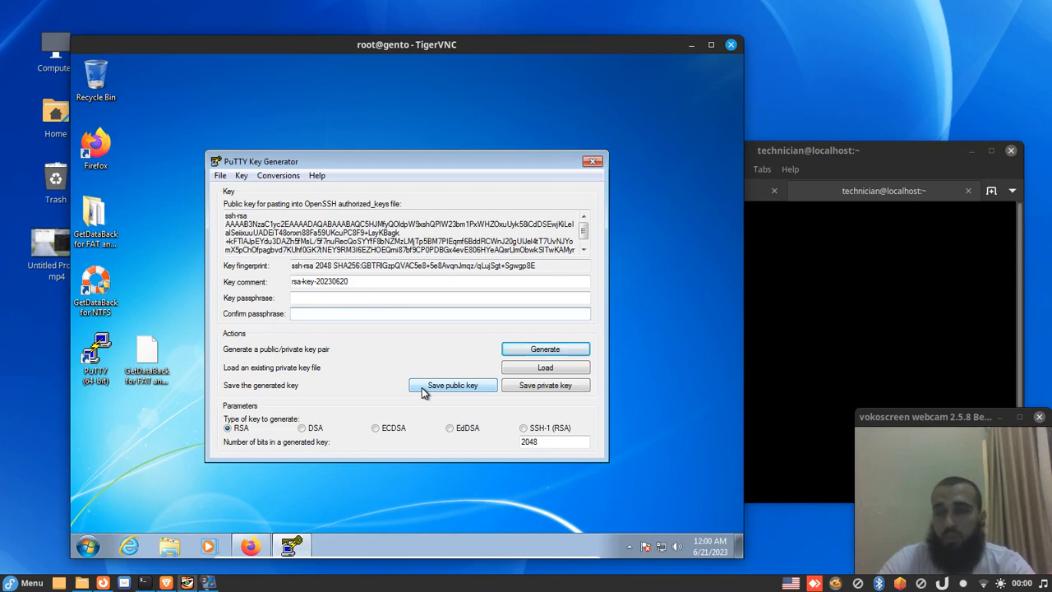
left_click(343, 300)
left_click(343, 316)
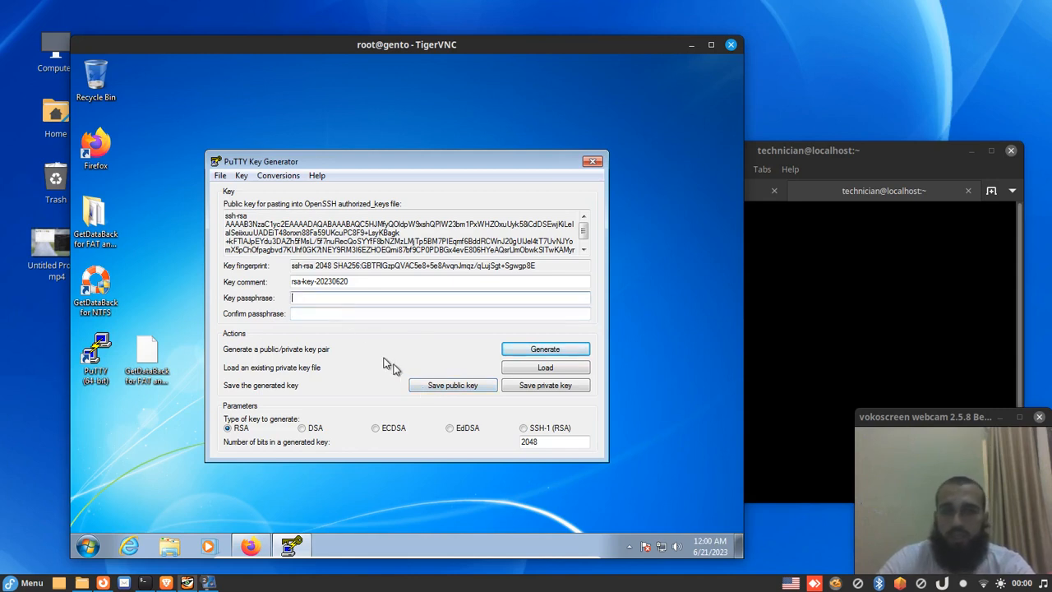
Save the public key as qwry in the vboxuser folder, accepting that folder instead of the PuTTY program folder.
left_click(436, 388)
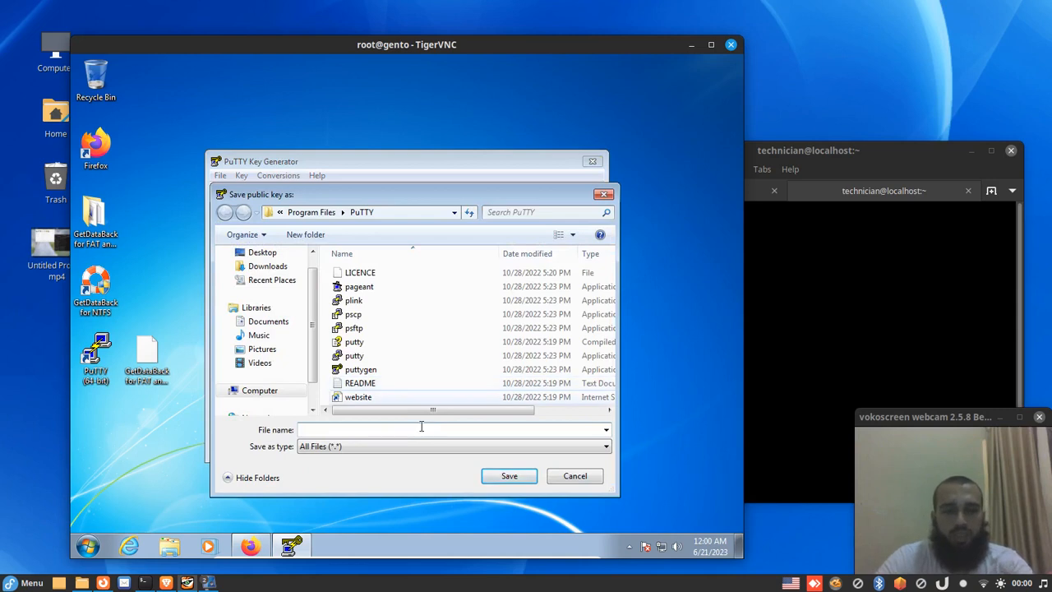
type("o")
type("wry")
left_click(497, 478)
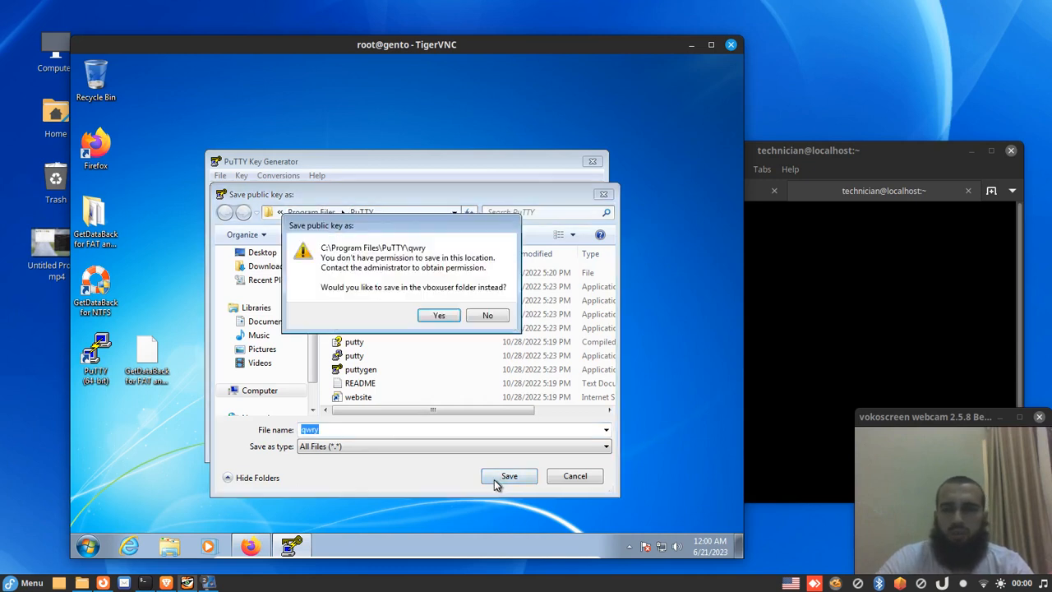
left_click(440, 318)
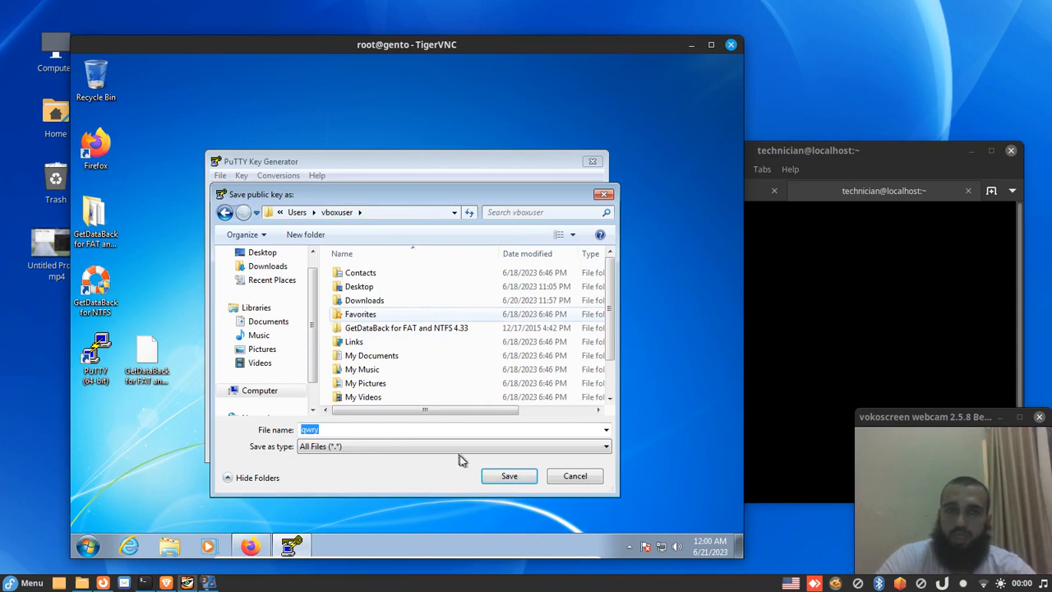
left_click(495, 478)
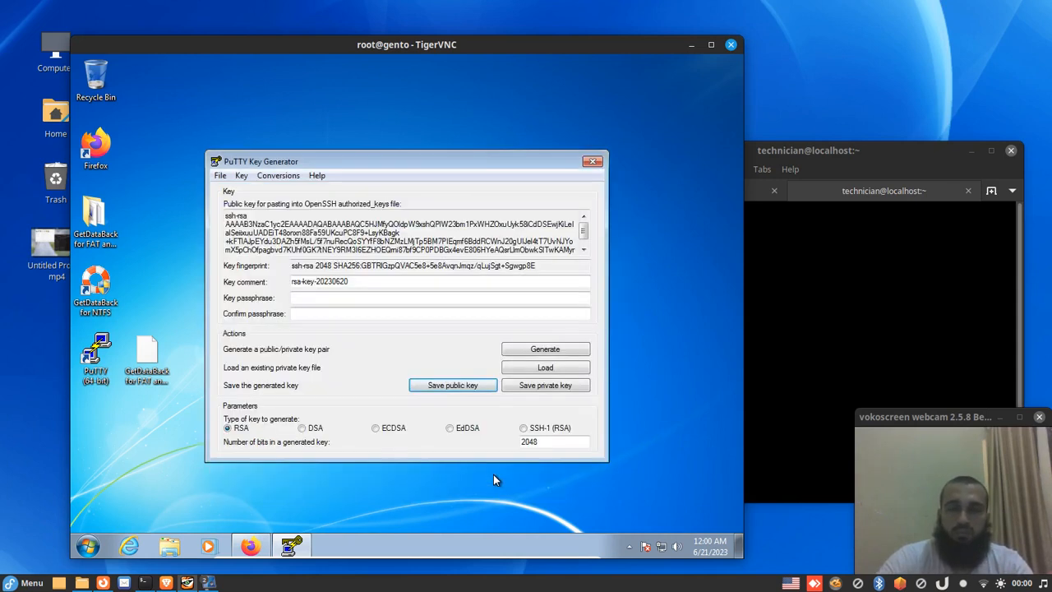
Save the private key as ewqrq in the vboxuser folder without a passphrase, and close PuTTYgen.
left_click(530, 392)
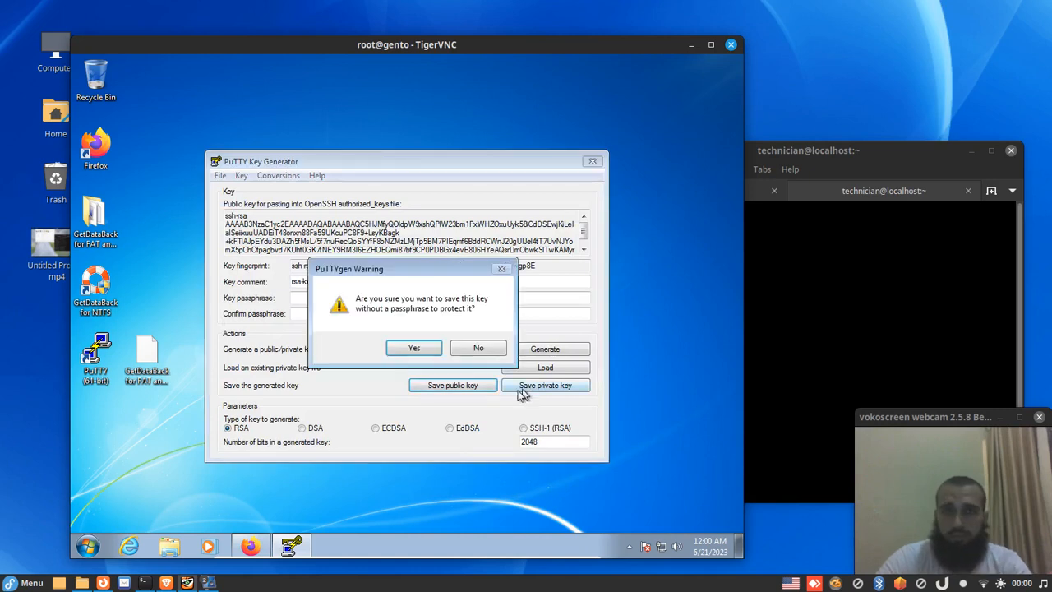
left_click(415, 348)
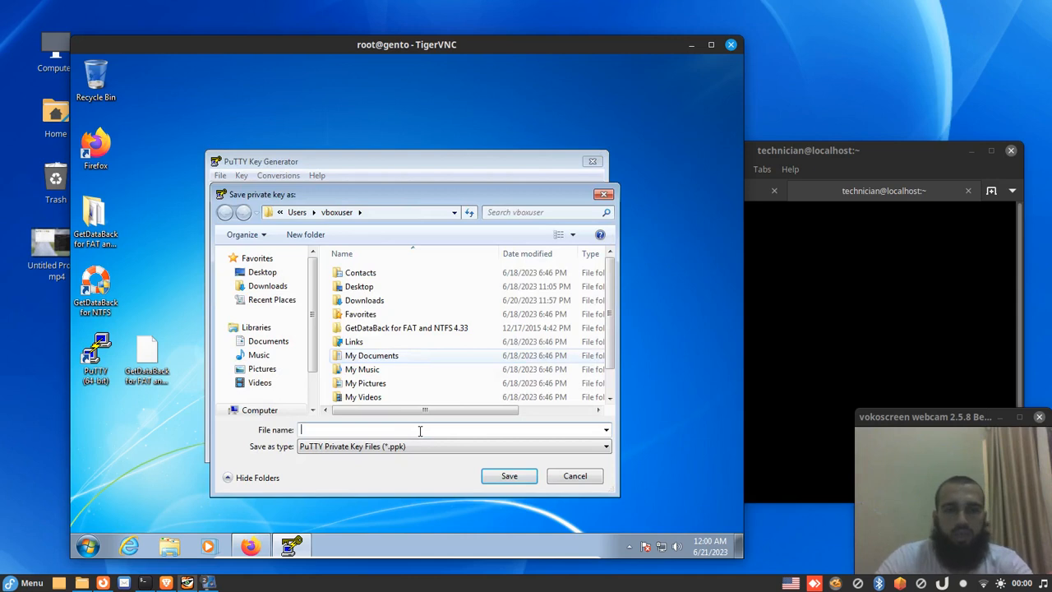
type("ewqrq")
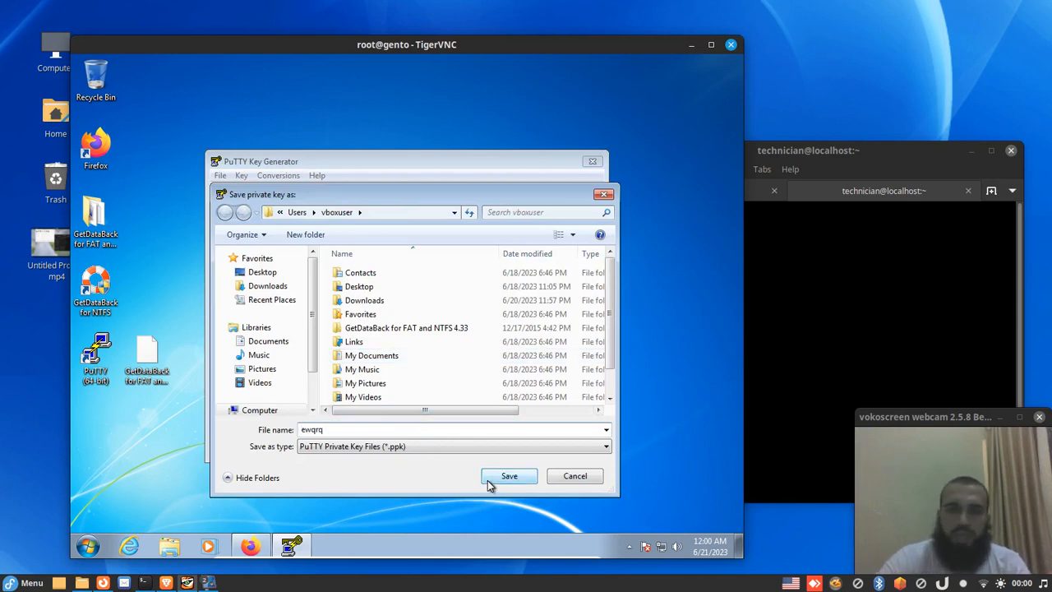
left_click(507, 476)
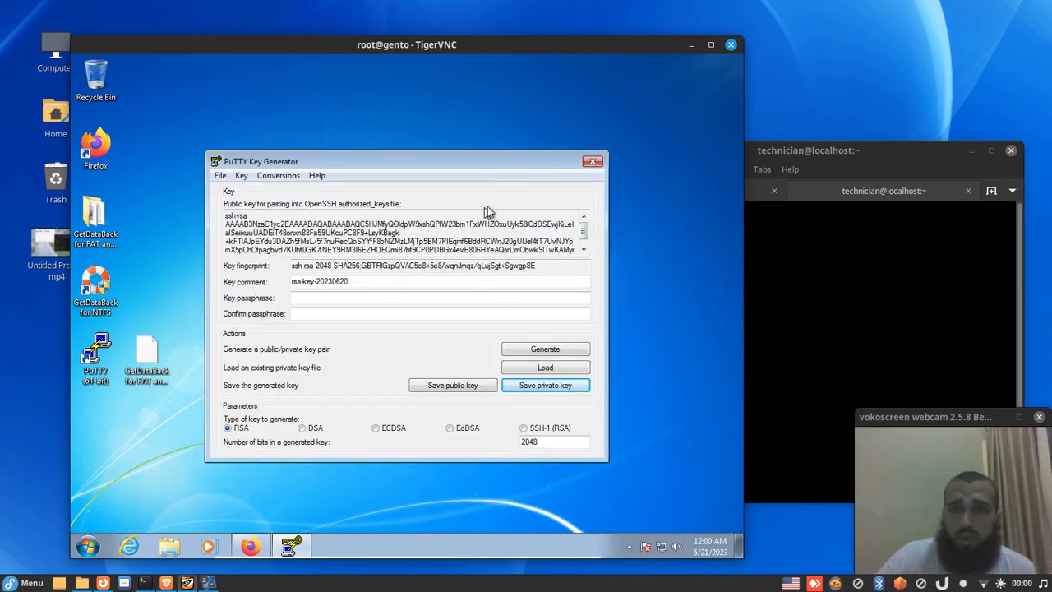
left_click(591, 161)
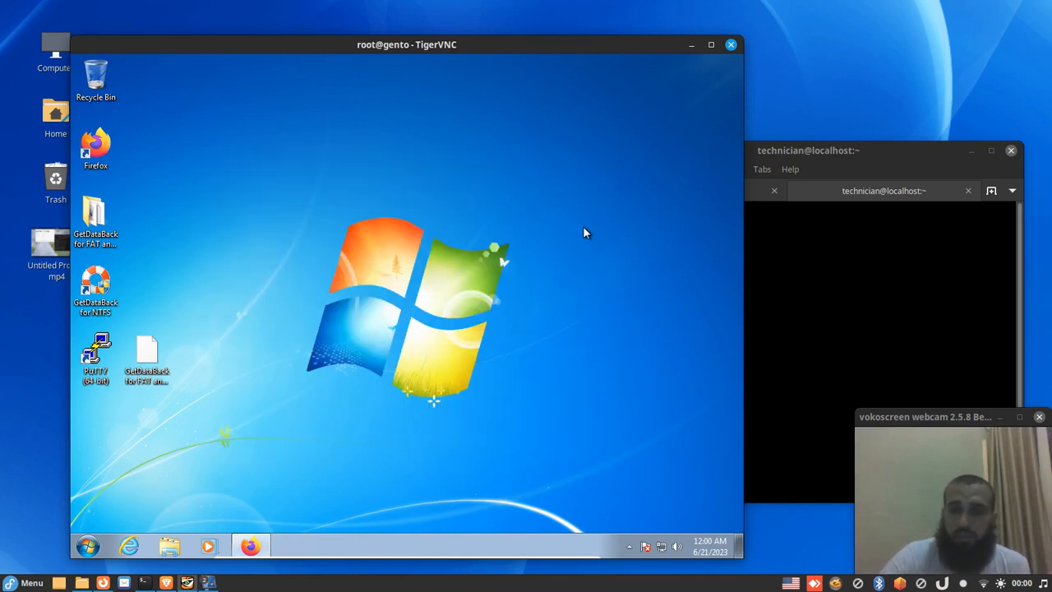
Switch to the local terminal and run ip a to look up the wlp3s0 IPv4 address and the account name.
left_click(805, 311)
type("ip a")
key("Return")
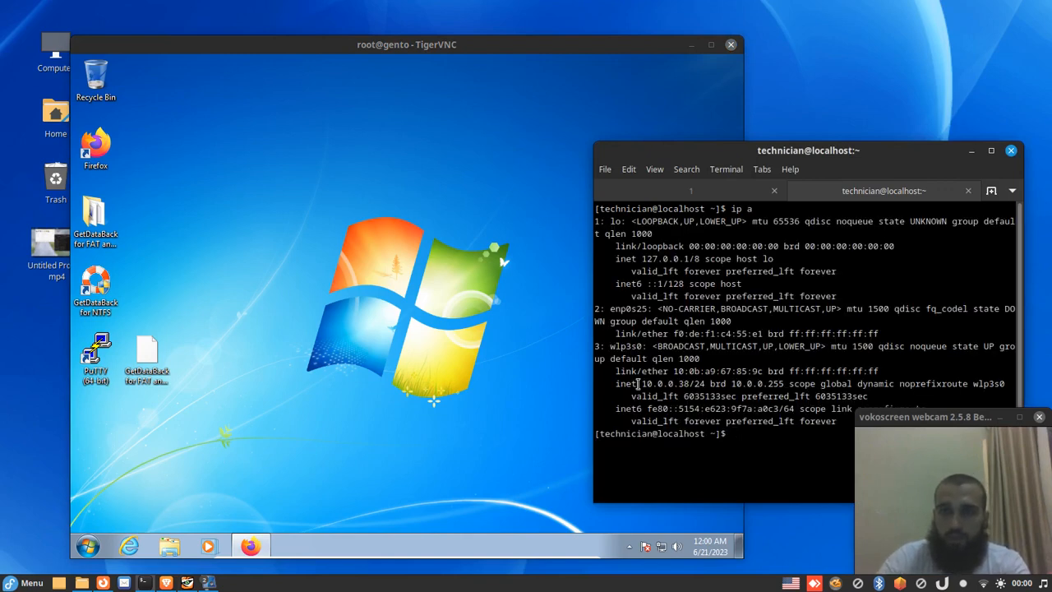
left_click_drag(641, 384, 690, 384)
left_click(690, 386)
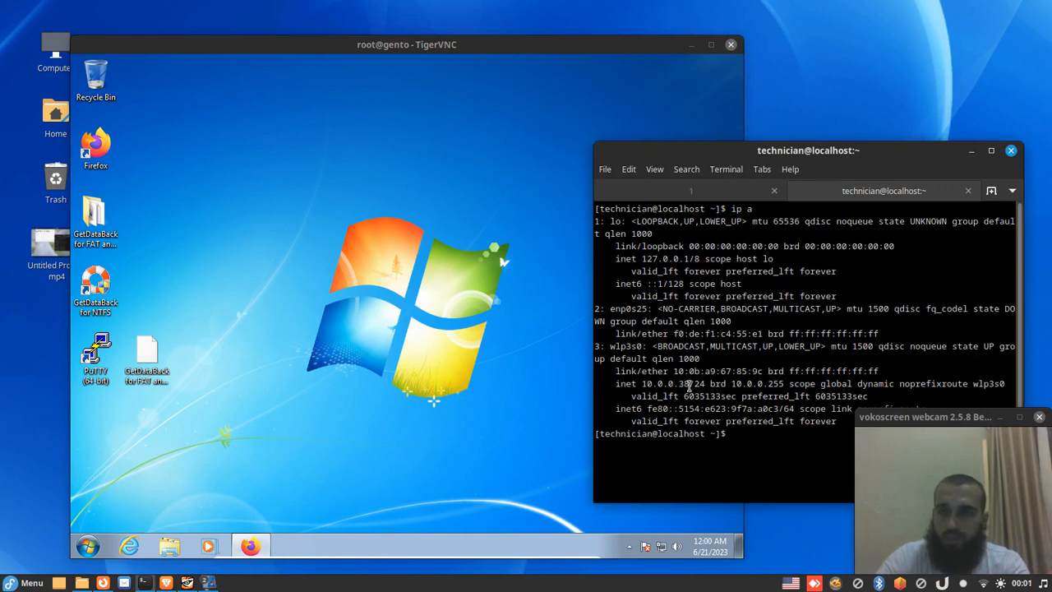
left_click_drag(599, 433, 652, 433)
left_click(652, 433)
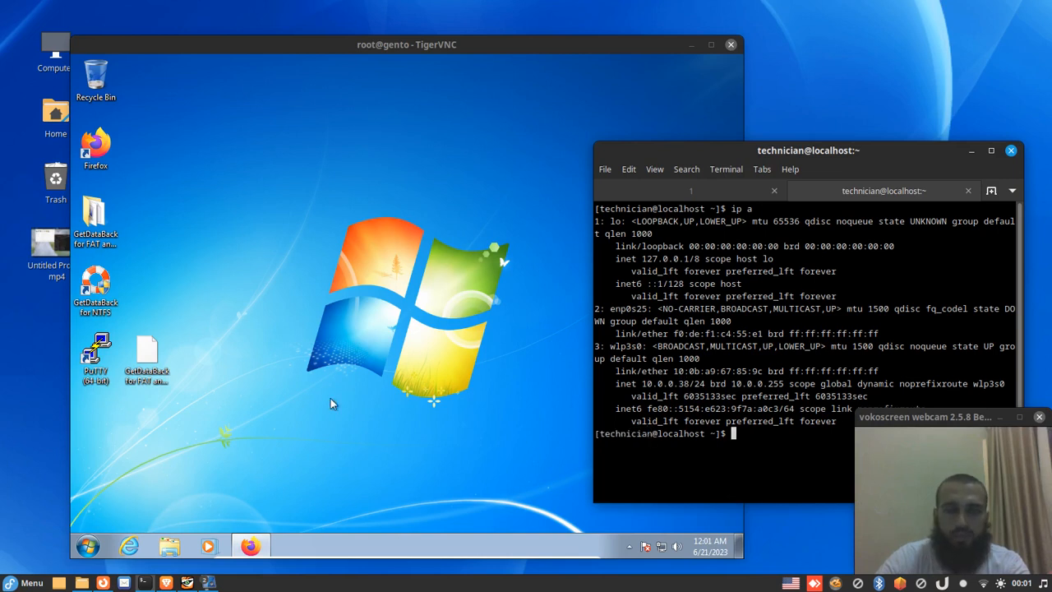
Return to the remote Windows desktop and start mapping a network drive for Computer in Windows Explorer.
left_click(85, 545)
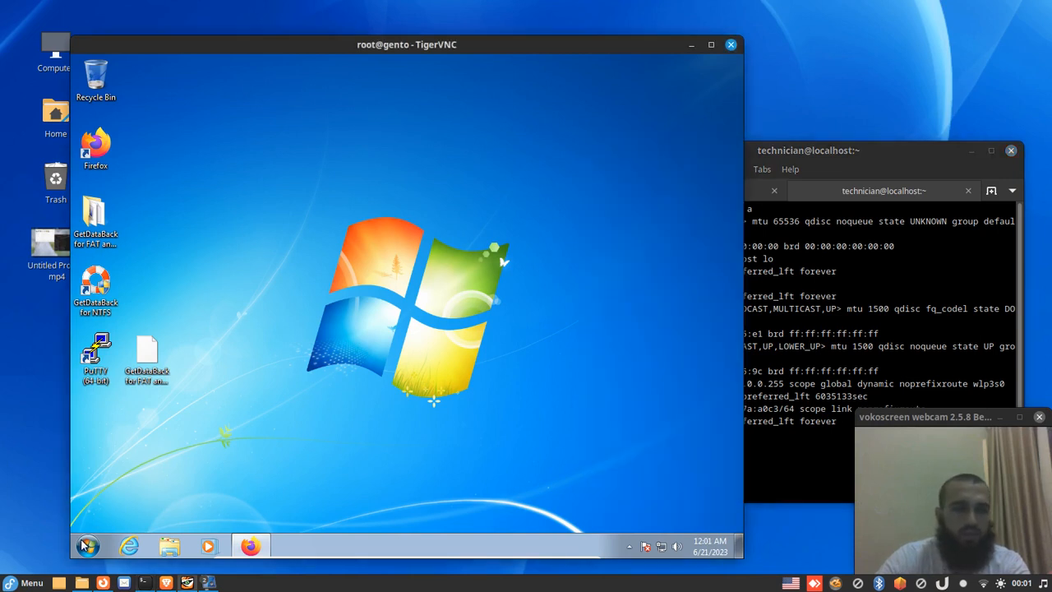
left_click(84, 545)
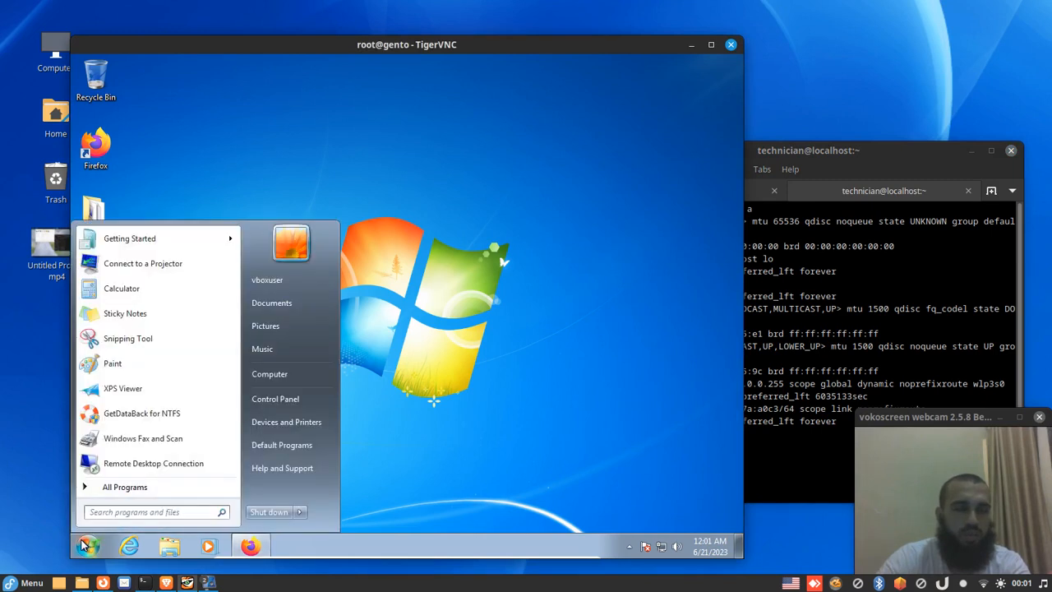
left_click(168, 547)
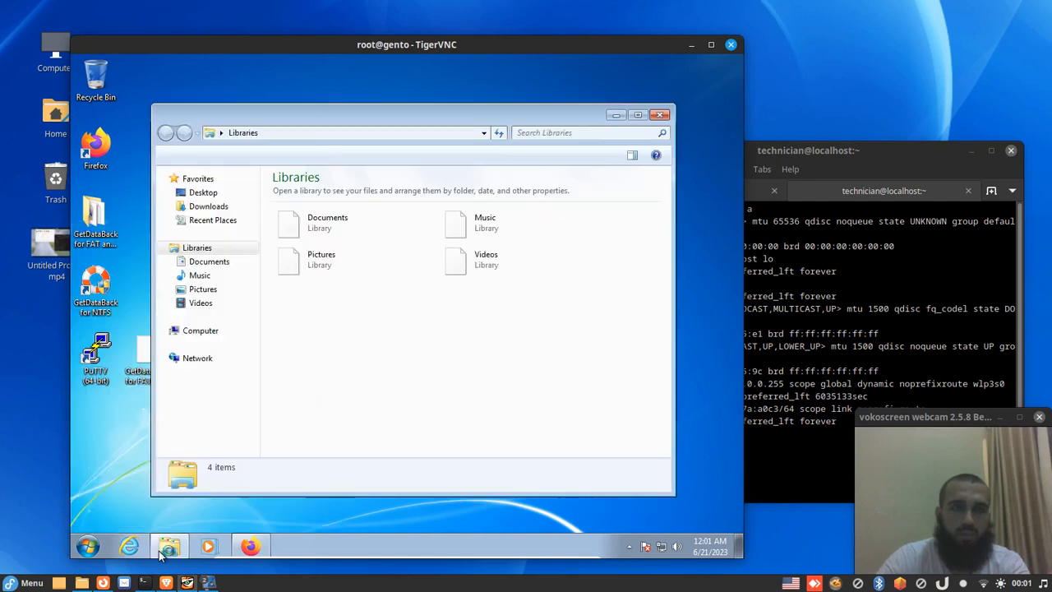
right_click(219, 333)
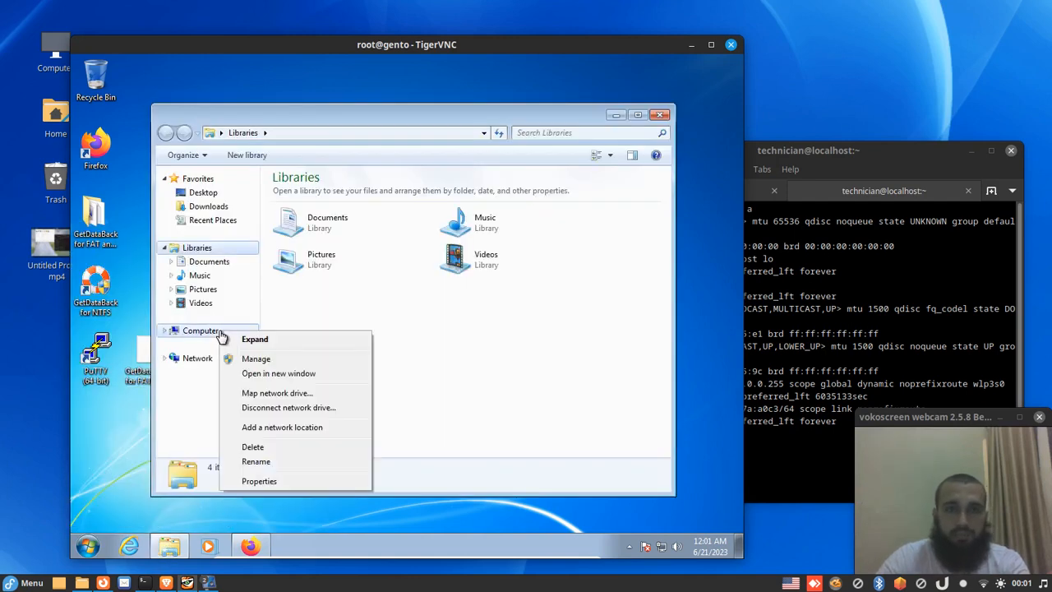
left_click(248, 393)
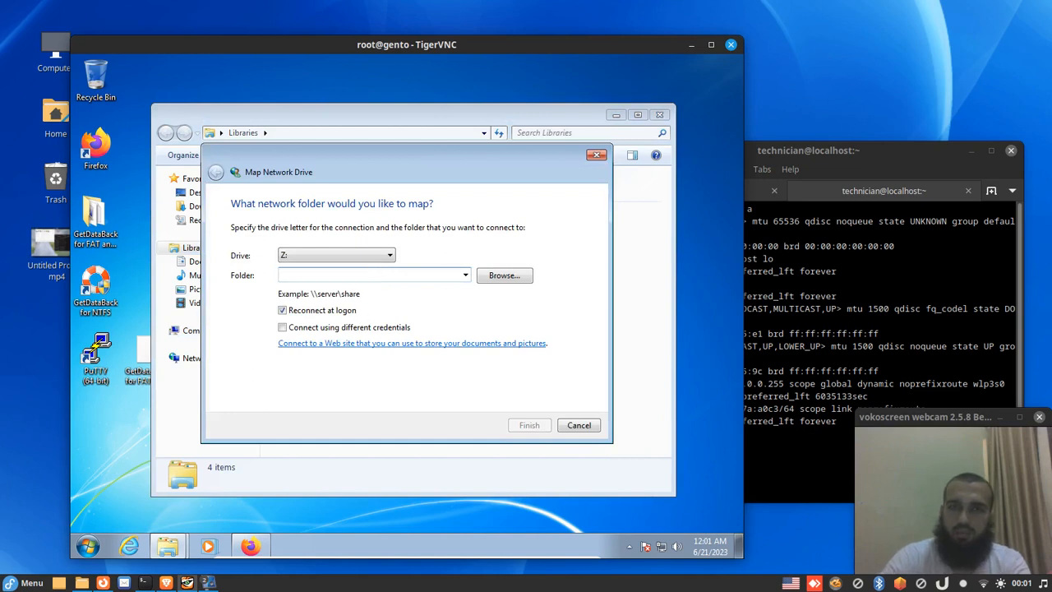
type("\\\\")
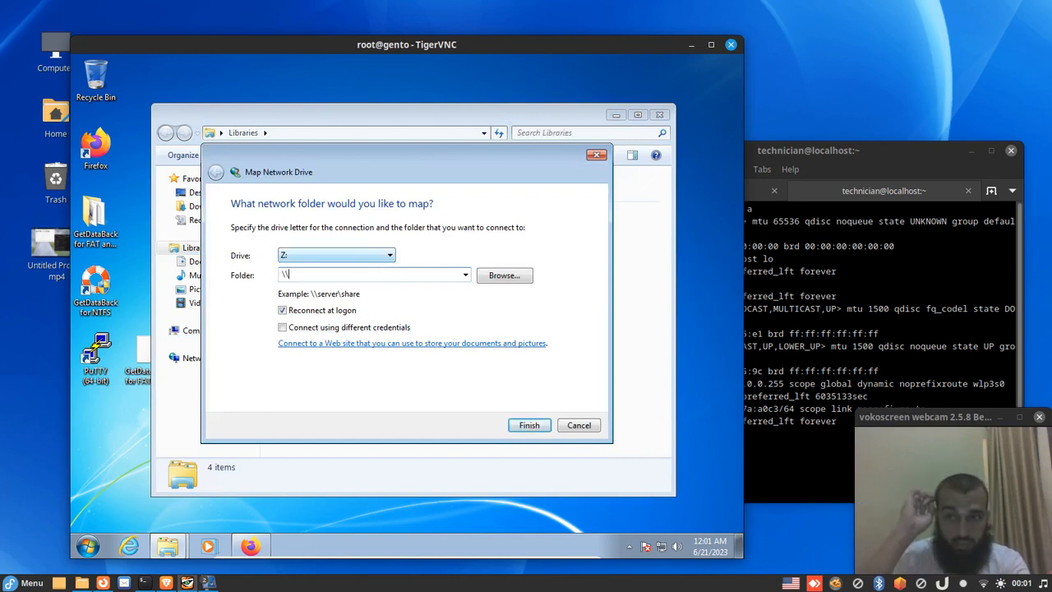
type("technician")
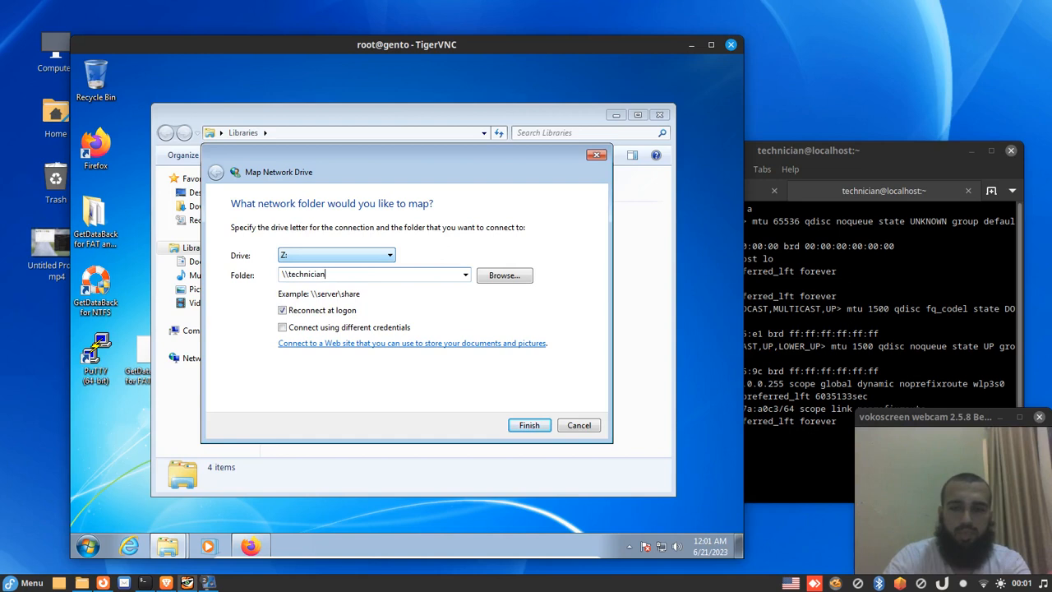
type("@10")
key("Home")
type("sshfs")
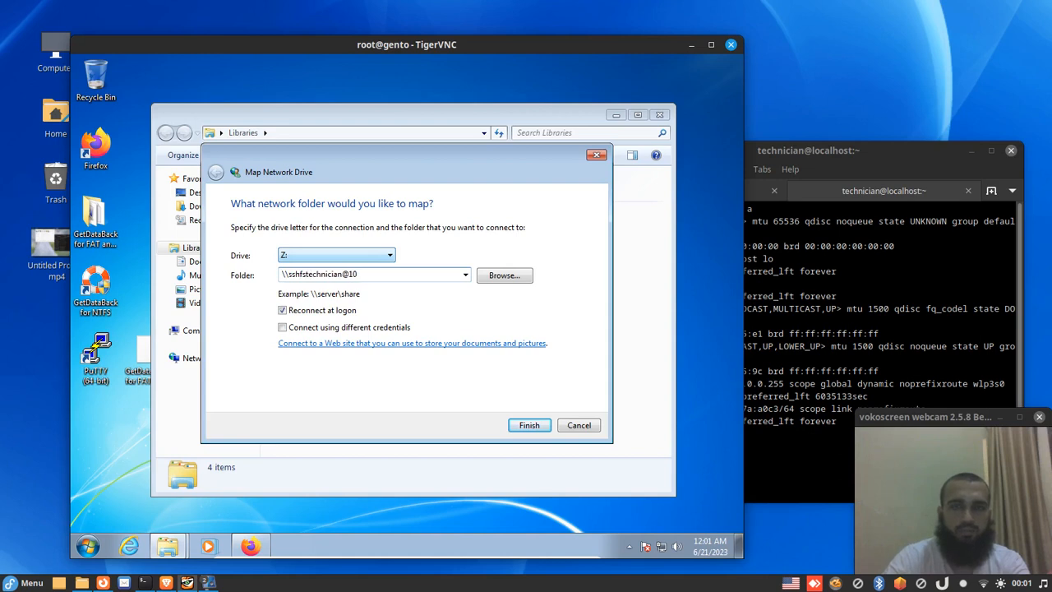
type("\\")
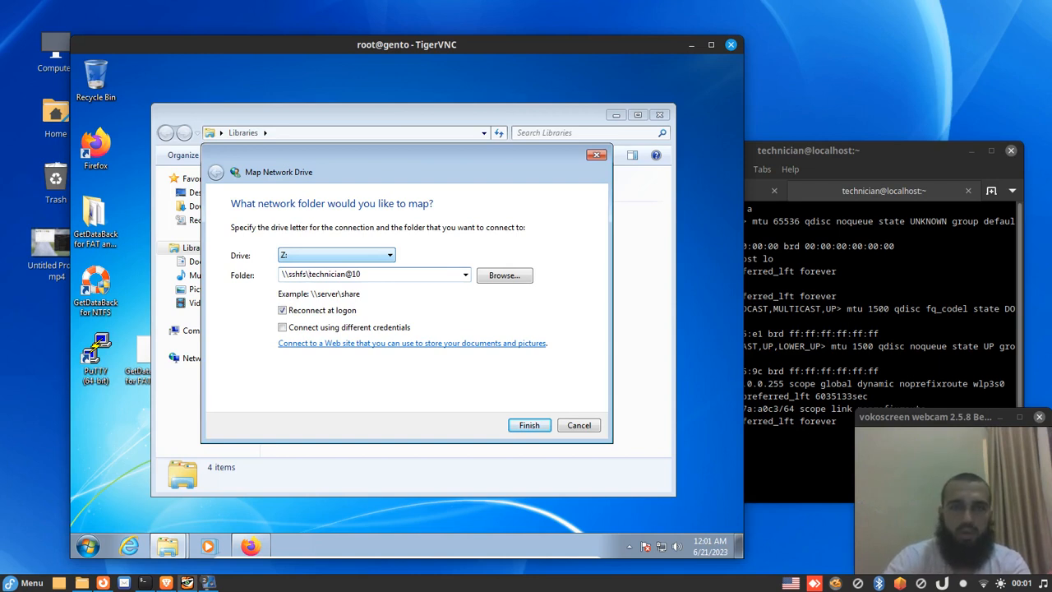
type("0")
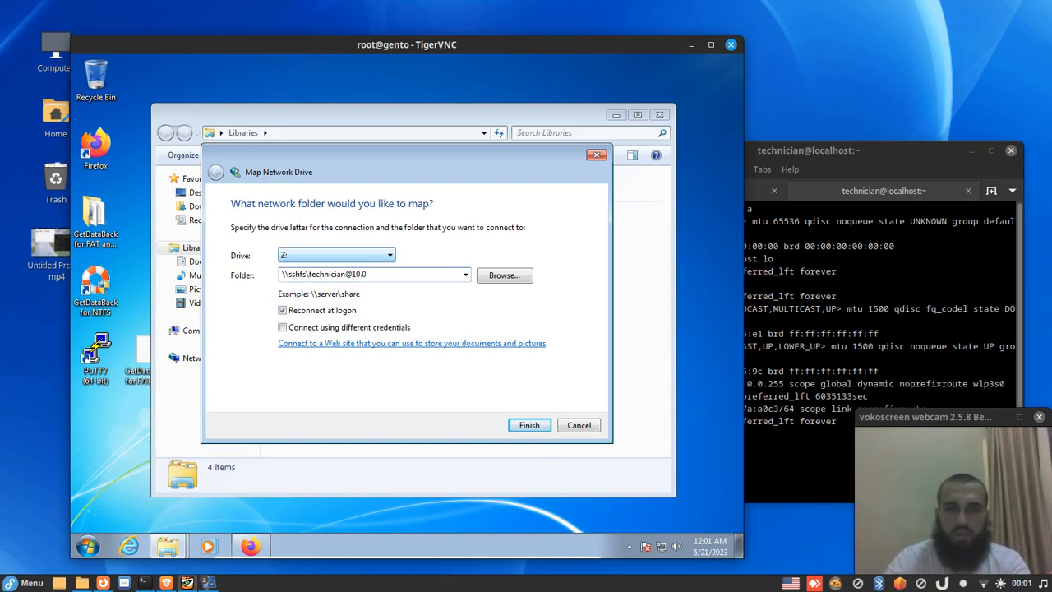
type(".0.0.0")
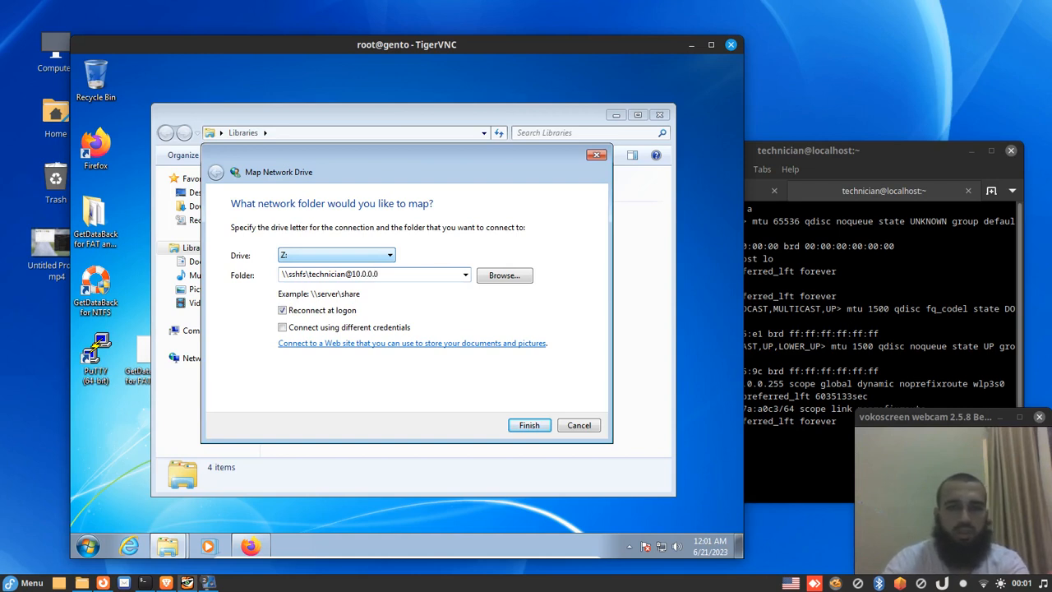
type("38")
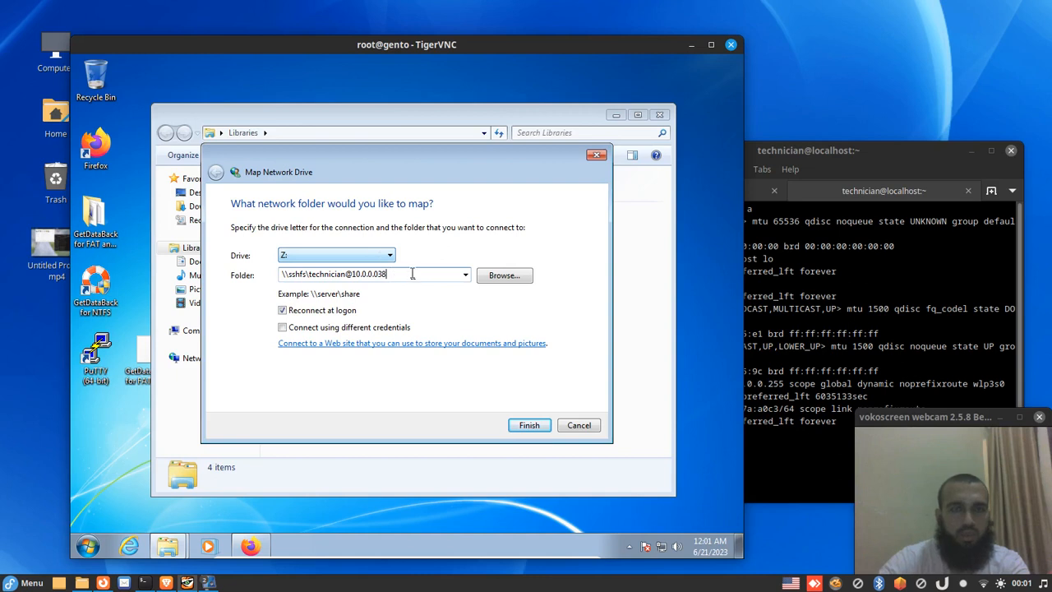
key("BackSpace")
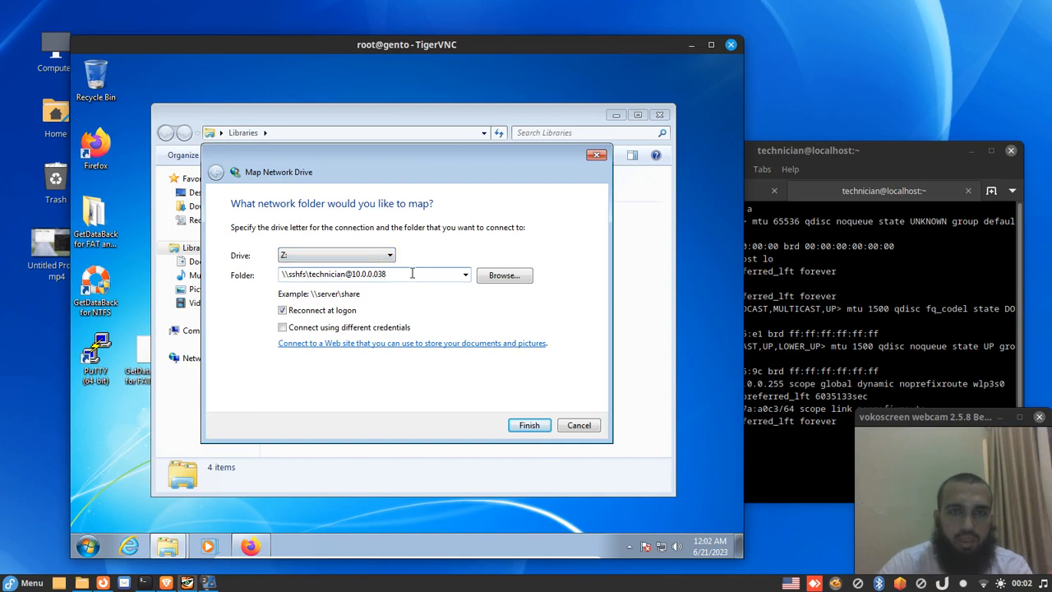
key("BackSpace")
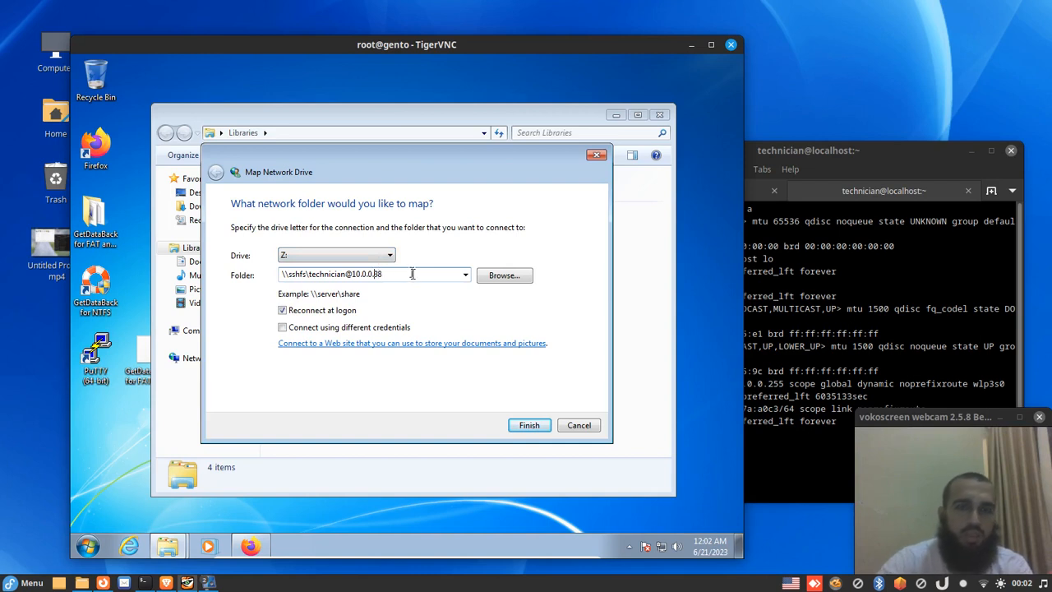
left_click(529, 425)
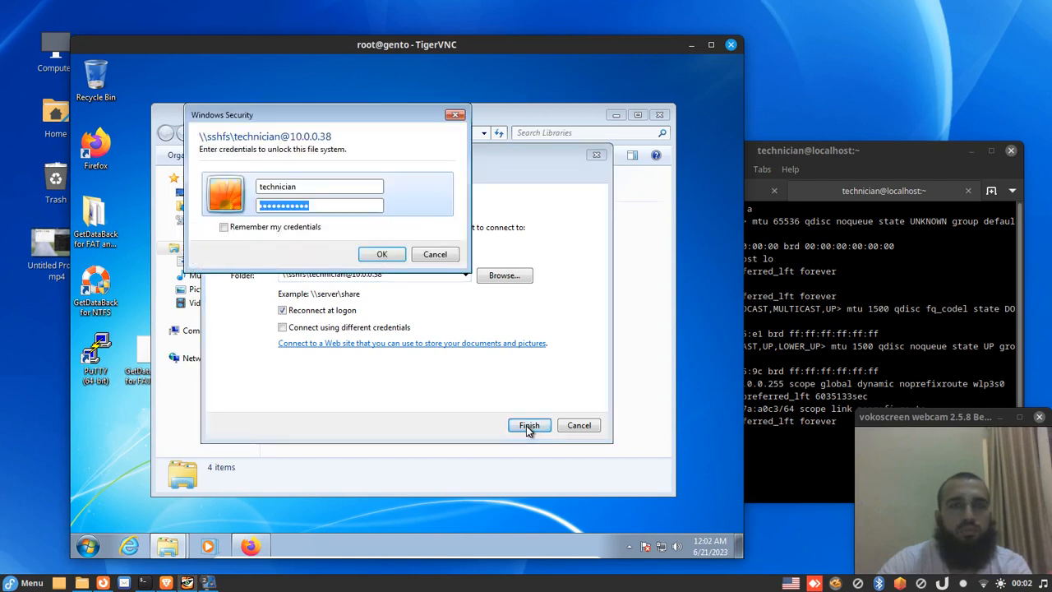
Enter the account password for technician in place of the prefilled one and connect to the SSHFS share.
left_click(351, 206)
key("BackSpace")
key("BackSpace")
key("BackSpace")
key("BackSpace")
key("BackSpace")
key("BackSpace")
key("BackSpace")
key("BackSpace")
key("BackSpace")
key("BackSpace")
key("BackSpace")
key("BackSpace")
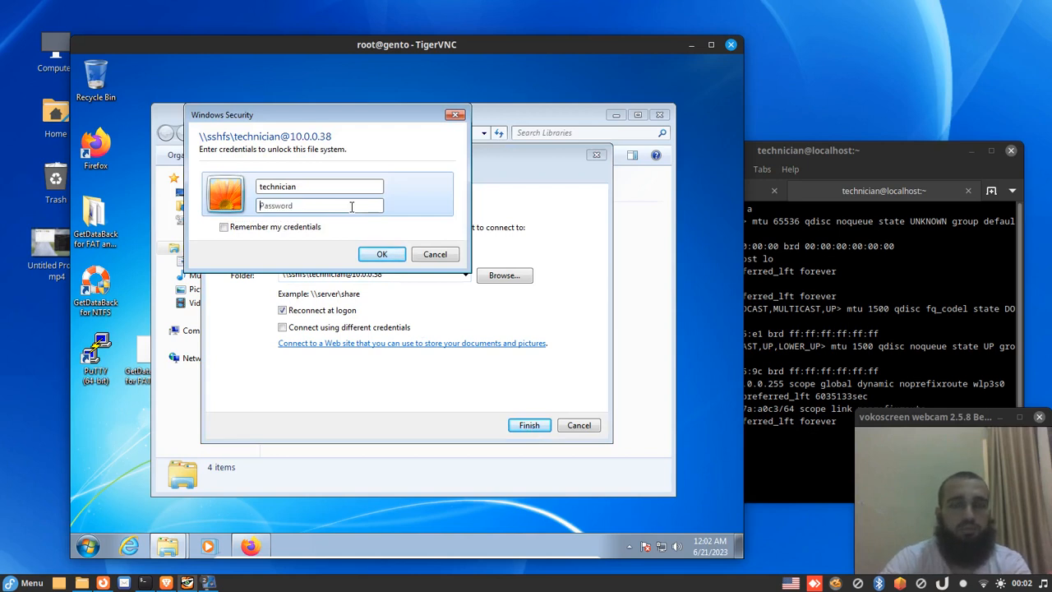
type("****")
left_click(377, 256)
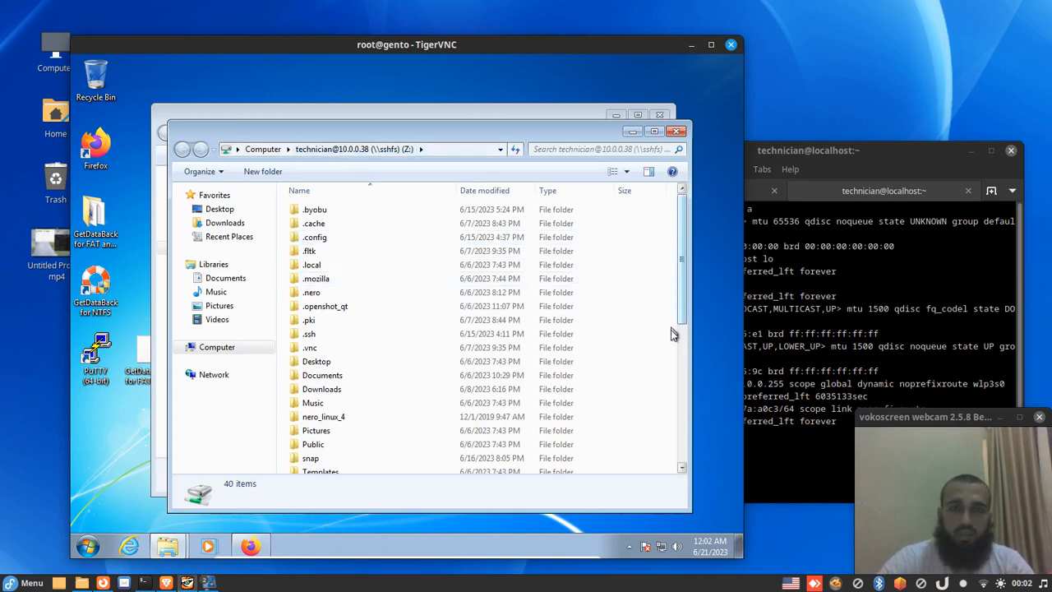
Examine the files on the mapped Z: drive, its network location entry under Computer, and its available actions.
scroll(670, 342, "down", 4)
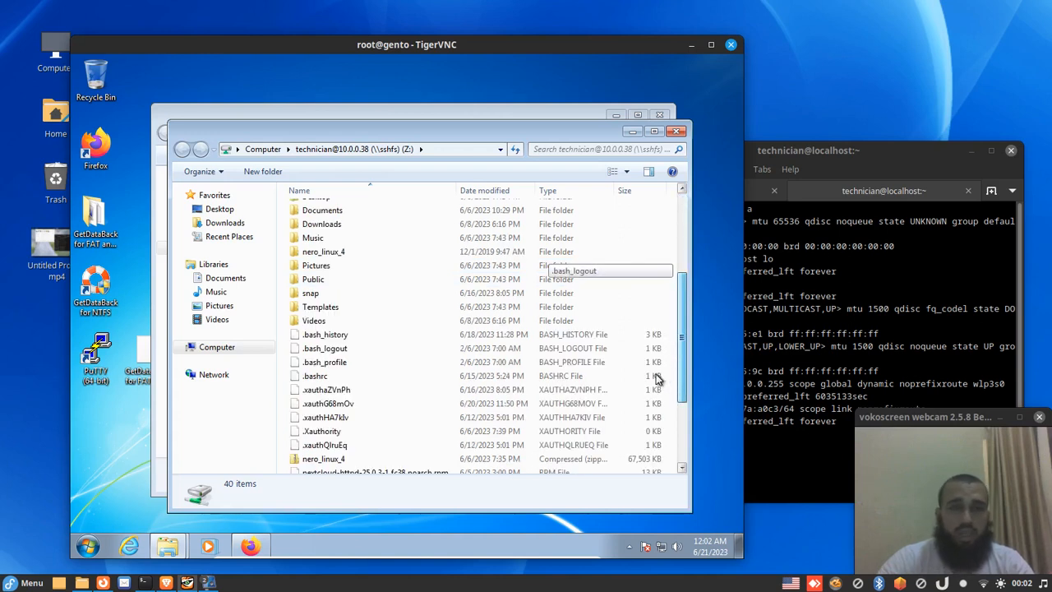
scroll(655, 378, "down", 2)
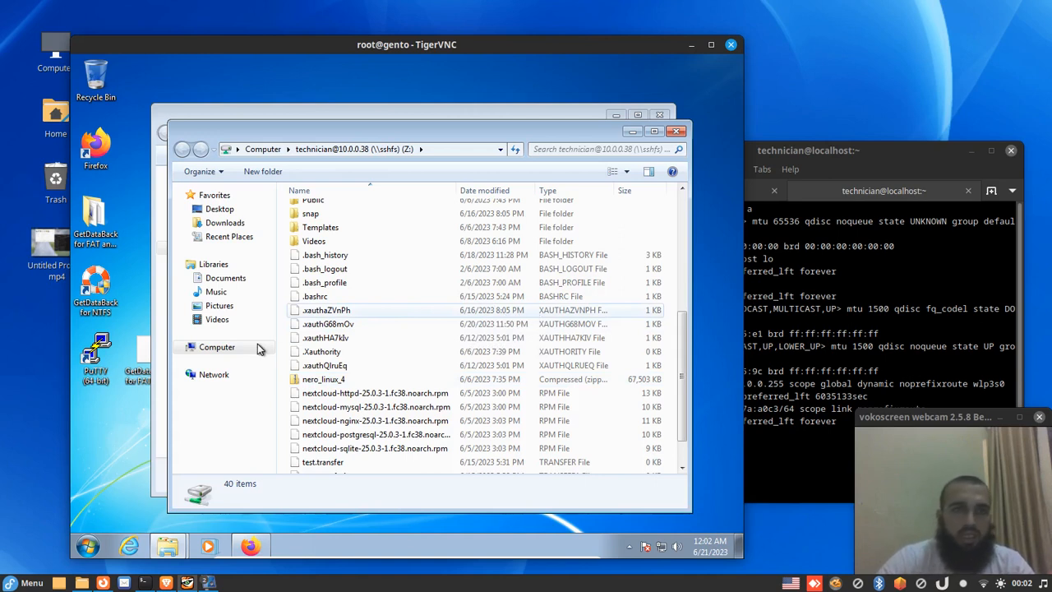
left_click(217, 347)
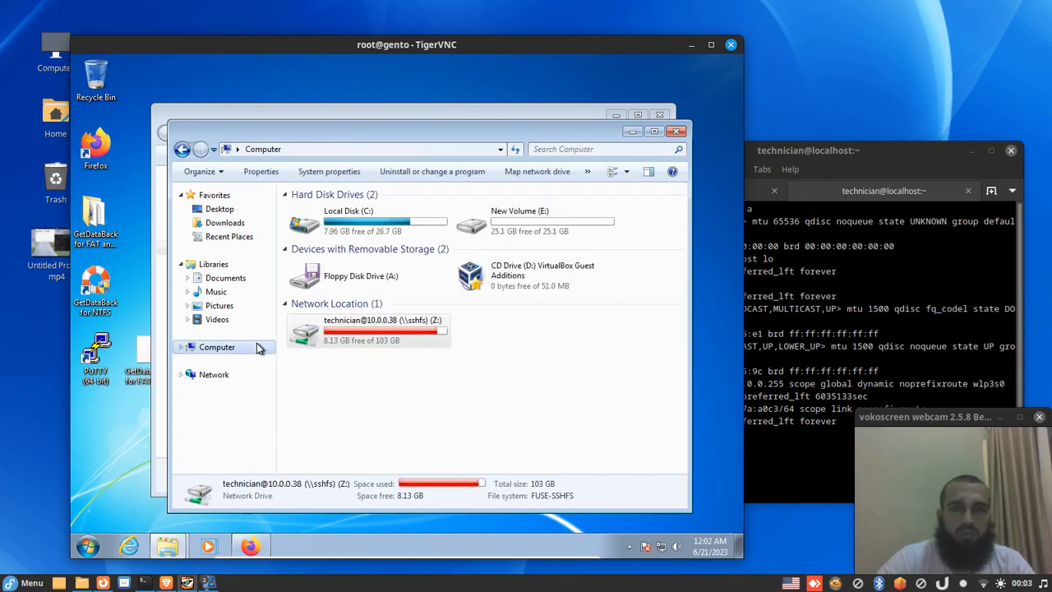
left_click(389, 348)
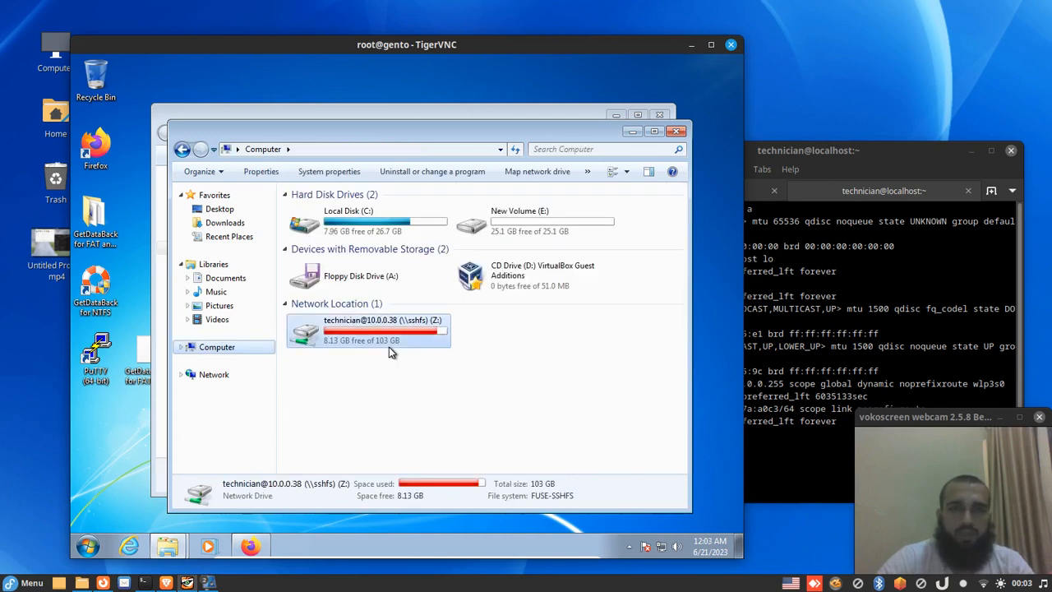
right_click(391, 352)
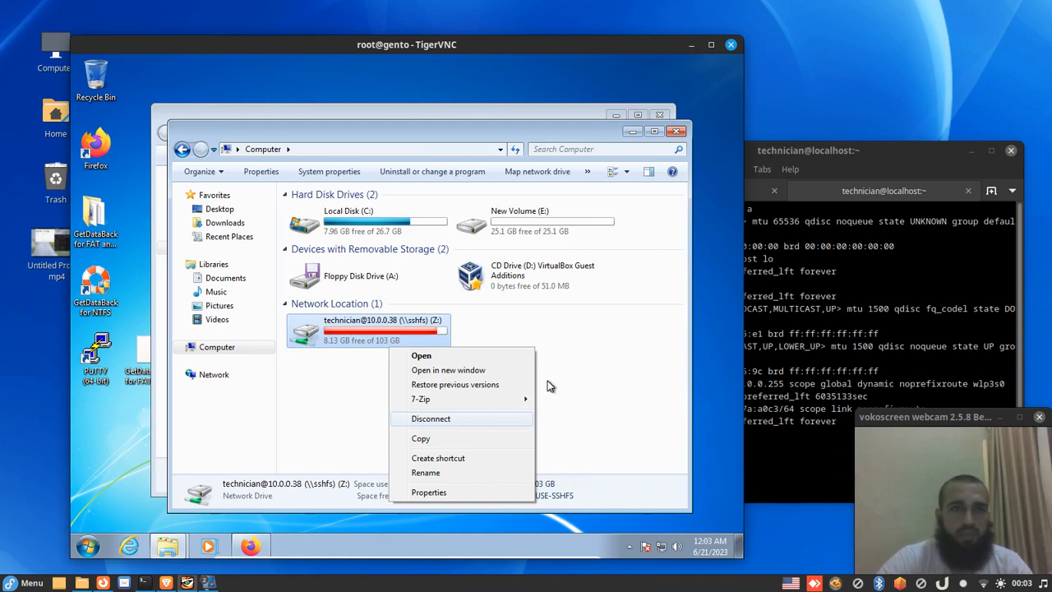
left_click(279, 443)
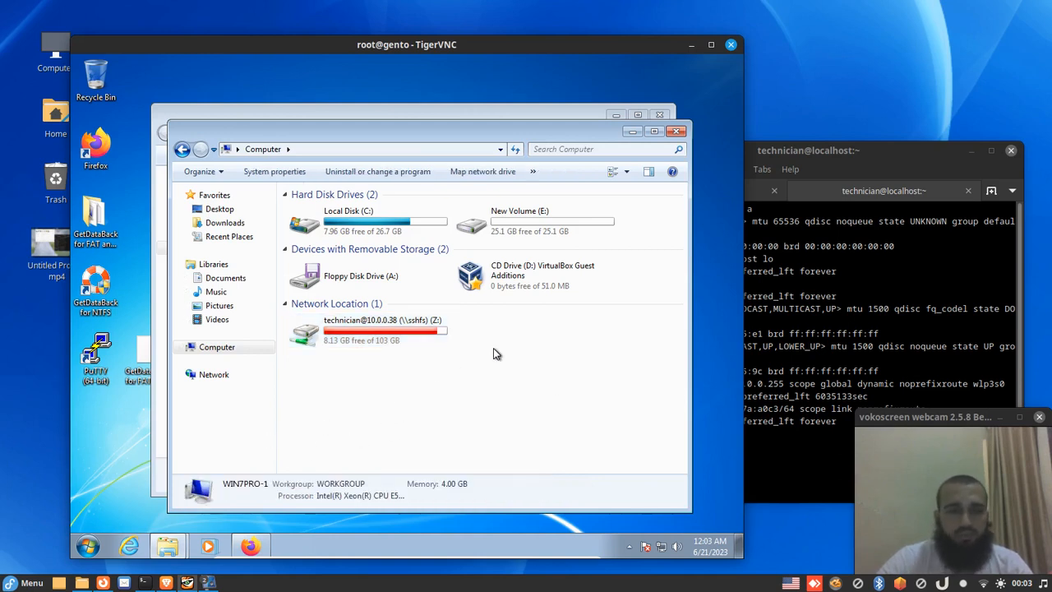
key("alt+Tab")
key("alt+Tab")
key("alt+Tab")
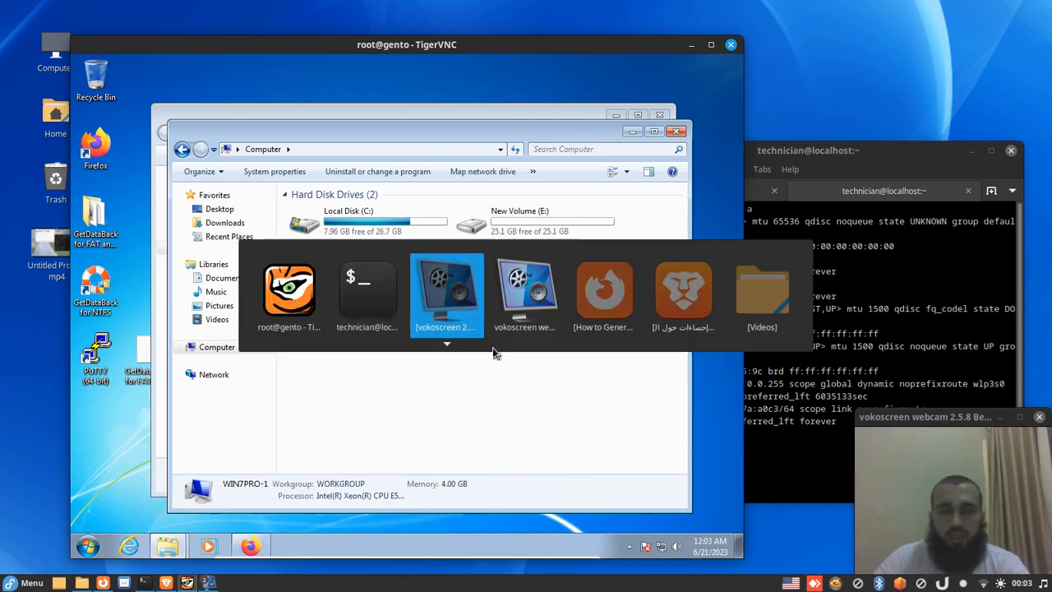
key("alt+Tab")
key("alt+Tab")
key("alt+Tab")
key("alt+Tab")
key("alt+Tab")
key("alt+Tab")
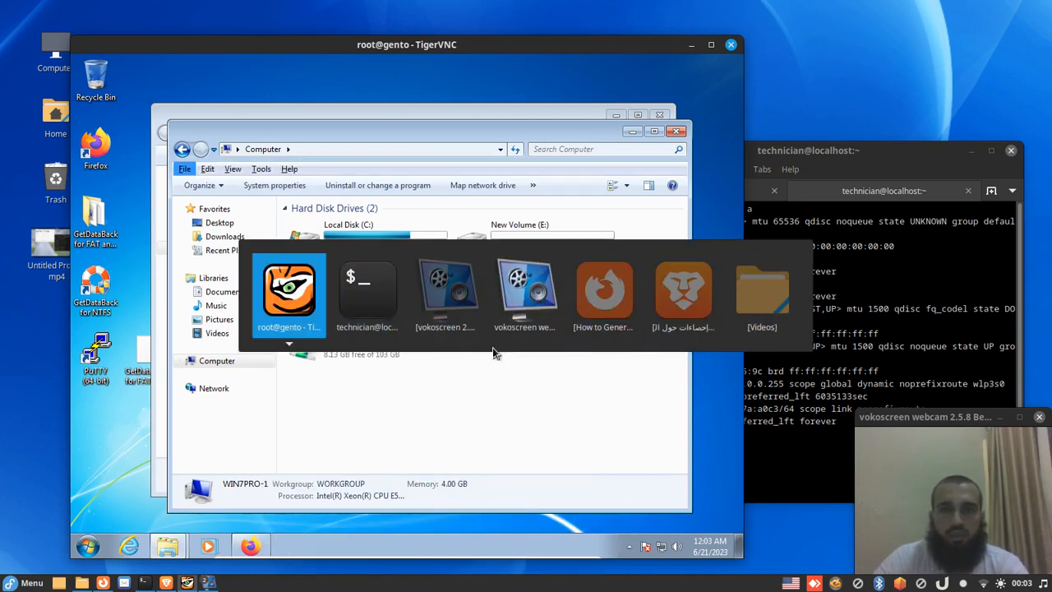